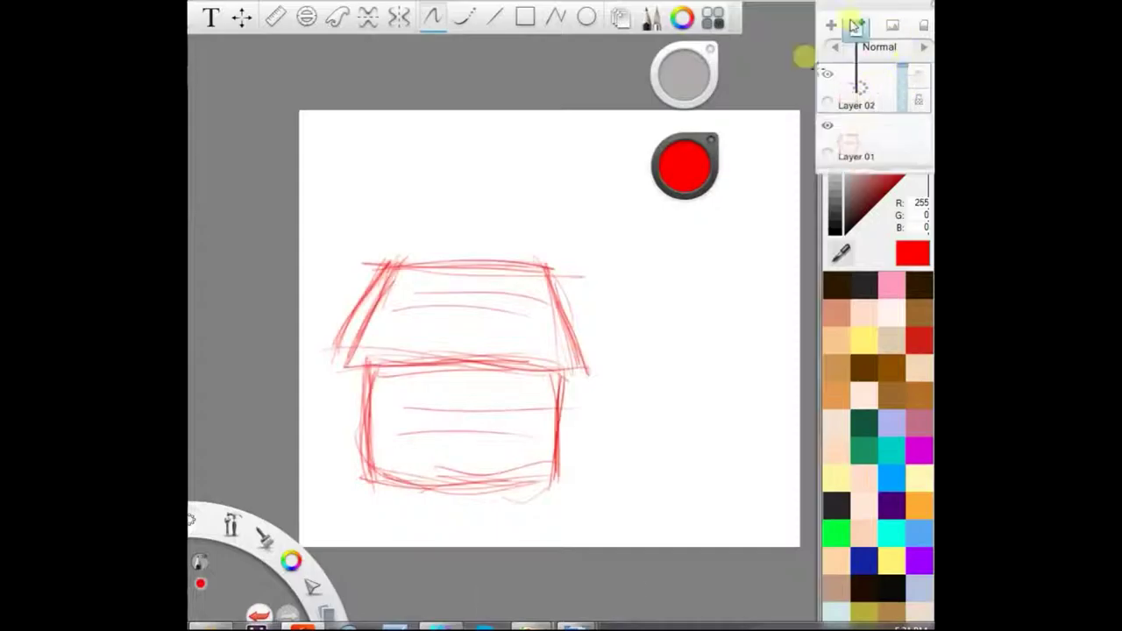
Sketch the boy's head as a circle with face guidelines, ear and jaw over the doghouse's right roof corner
mouse_move(575, 340)
left_mouse_down()
mouse_move(580, 388)
mouse_move(524, 326)
left_mouse_up()
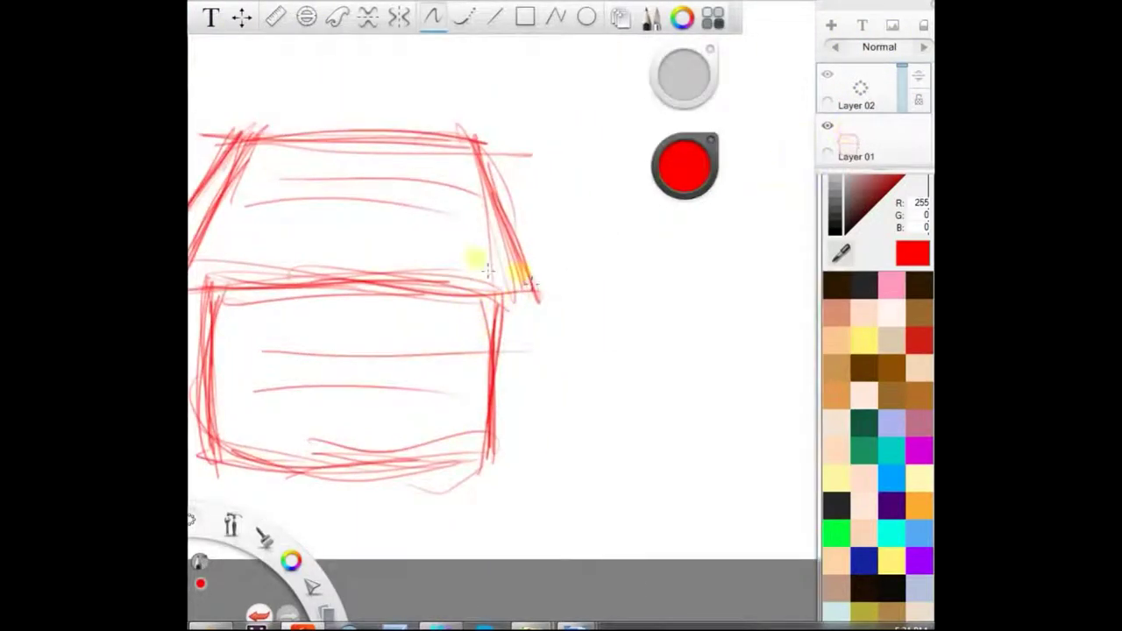
mouse_move(528, 248)
left_mouse_down()
mouse_move(533, 351)
mouse_move(472, 298)
mouse_move(530, 303)
left_mouse_up()
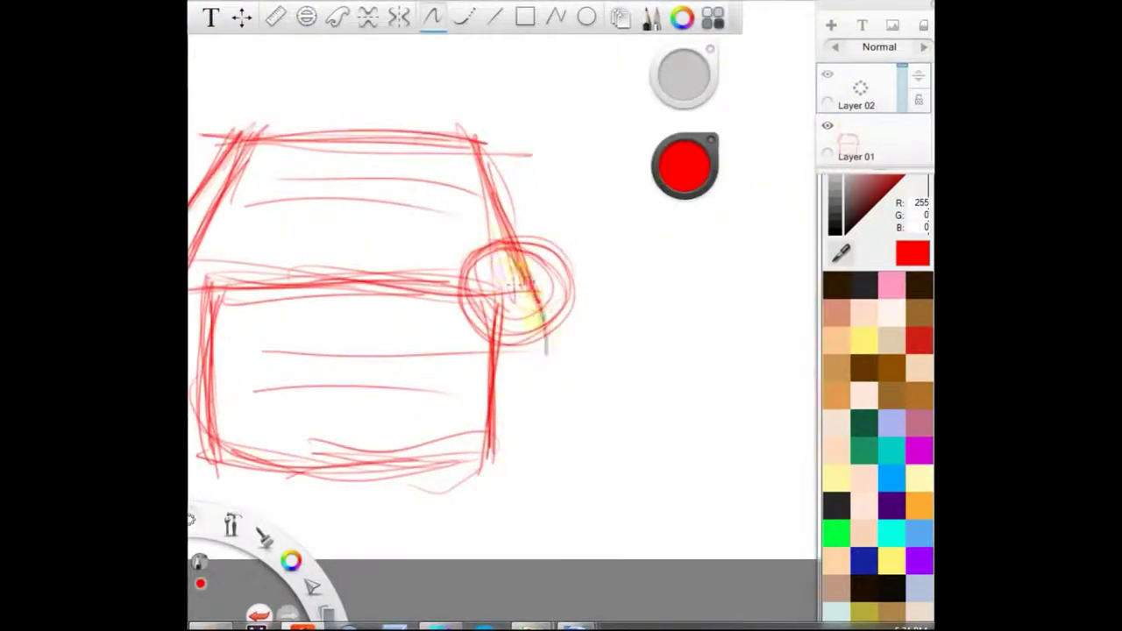
left_click_drag(525, 258, 556, 361)
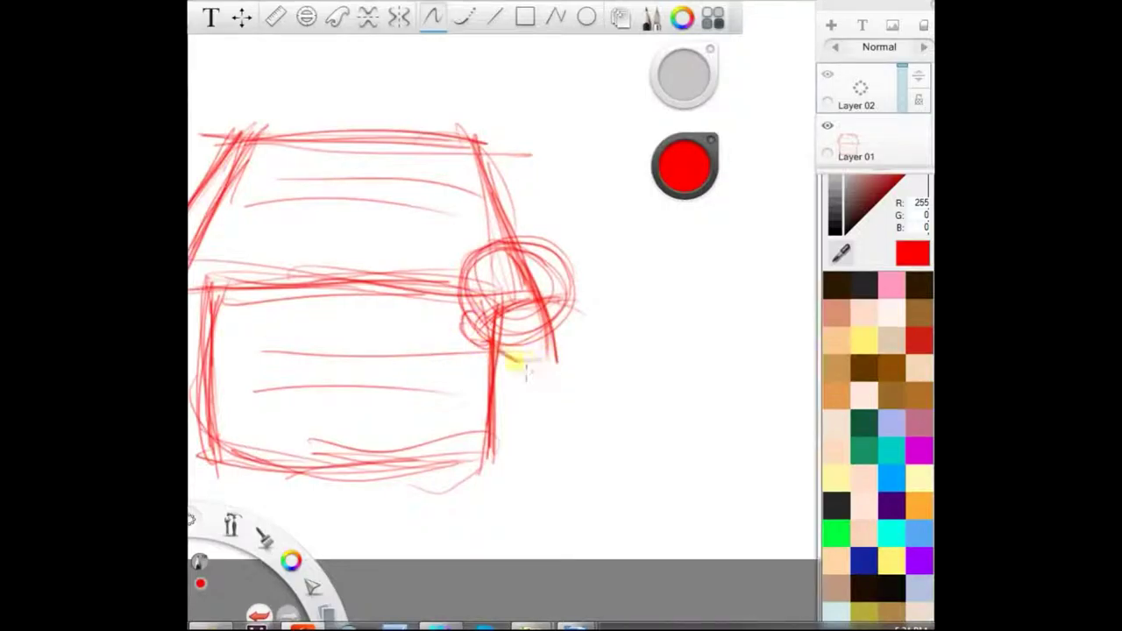
left_click_drag(575, 307, 463, 292)
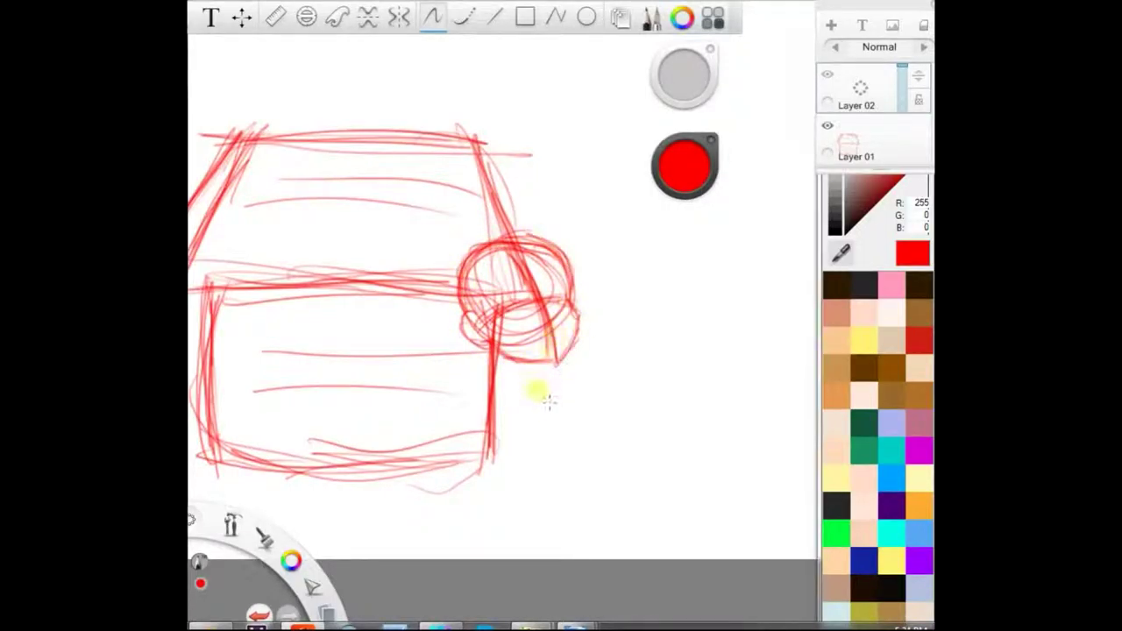
Sketch the boy's reclining torso from the neck and shoulder down to an oval hip at the lower right
mouse_move(496, 353)
left_mouse_down()
mouse_move(572, 465)
mouse_move(633, 494)
left_mouse_up()
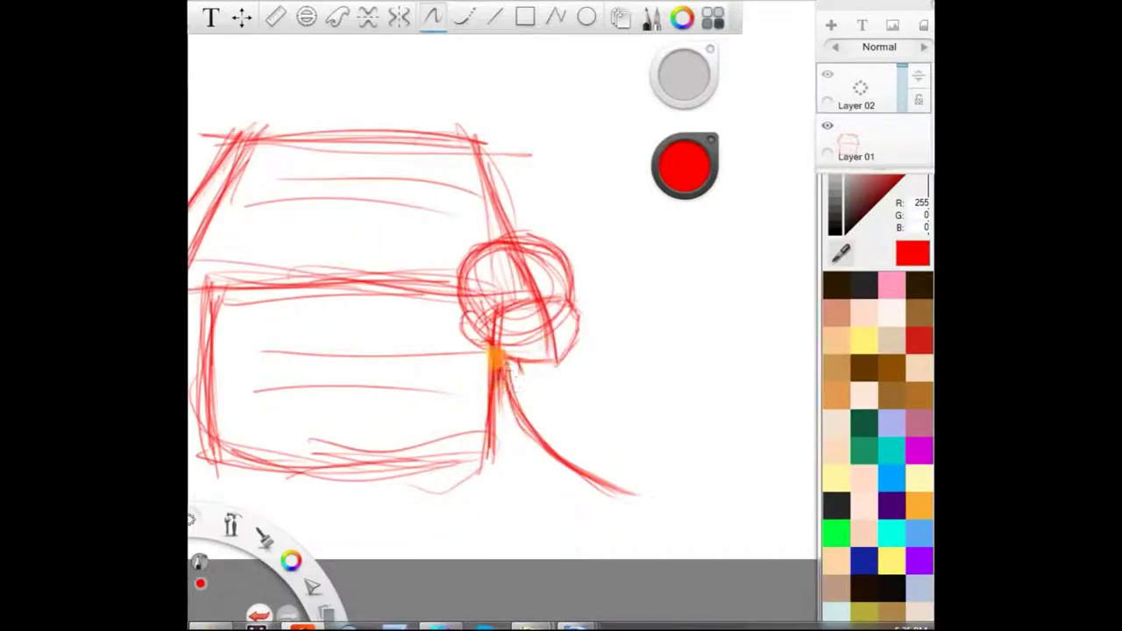
left_click_drag(478, 428, 605, 507)
mouse_move(566, 368)
left_mouse_down()
mouse_move(635, 472)
mouse_move(628, 517)
mouse_move(612, 517)
mouse_move(677, 518)
left_mouse_up()
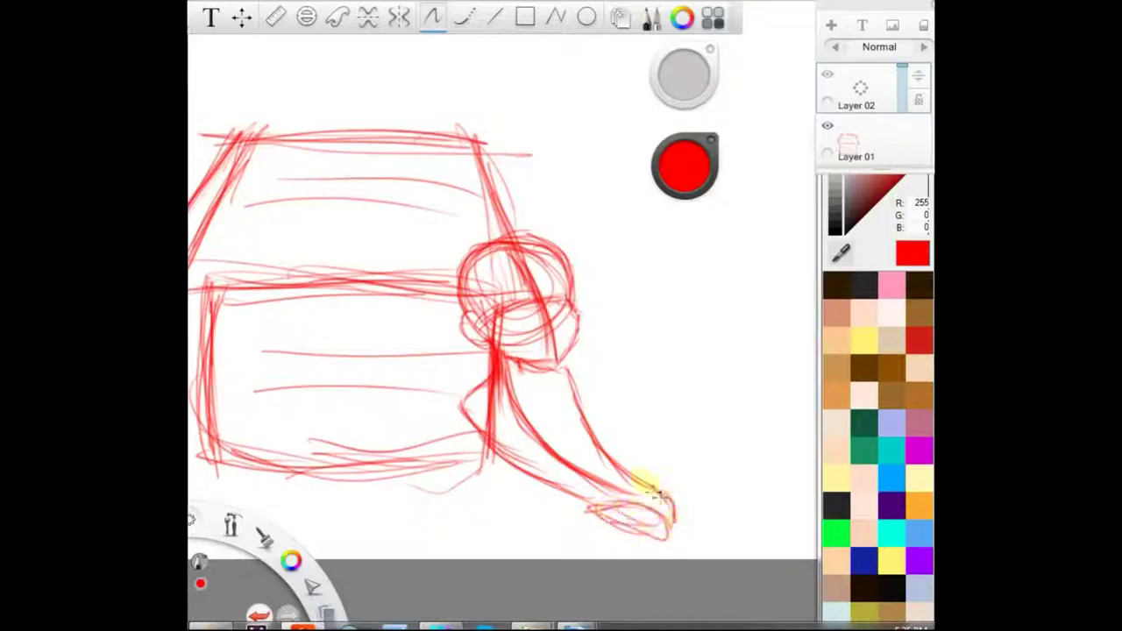
Move the house and figure sketches higher on the canvas and sketch the figure's upper legs with knee circles
key("space")
left_click_drag(573, 252, 480, 380)
left_click(864, 144)
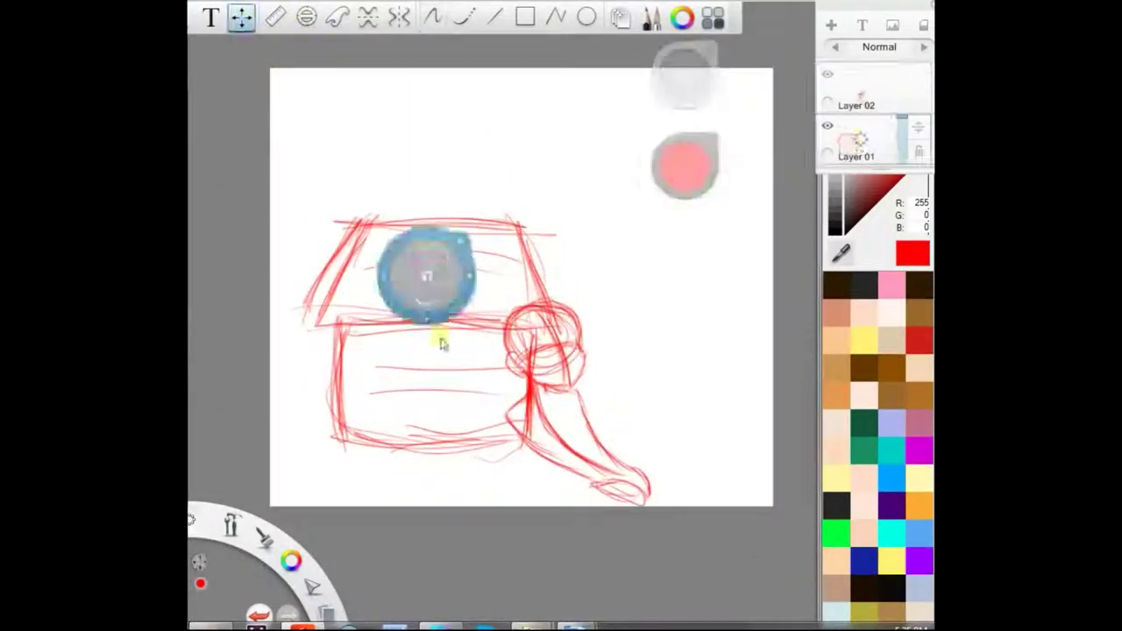
left_click_drag(444, 343, 433, 280)
left_click(864, 91)
mouse_move(532, 276)
left_mouse_down()
mouse_move(527, 229)
mouse_move(514, 351)
left_mouse_up()
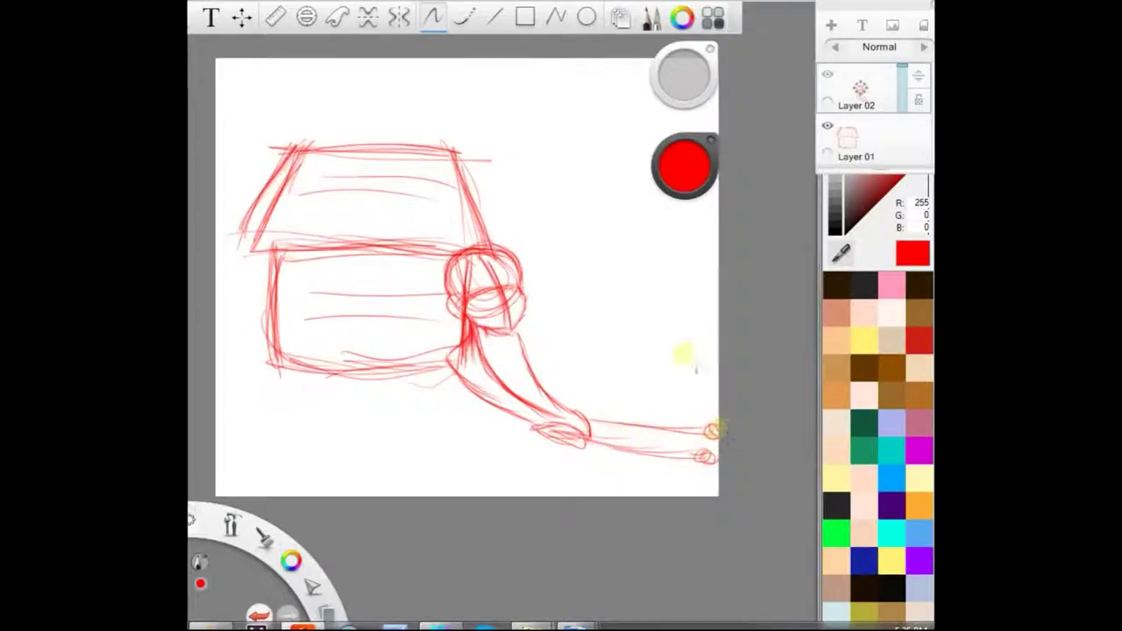
Scale down the house on Layer 01 and the figure on Layer 02, placing the figure against the house's right side
left_click(864, 145)
key("v")
left_click_drag(436, 116, 400, 160)
left_click_drag(415, 241, 381, 294)
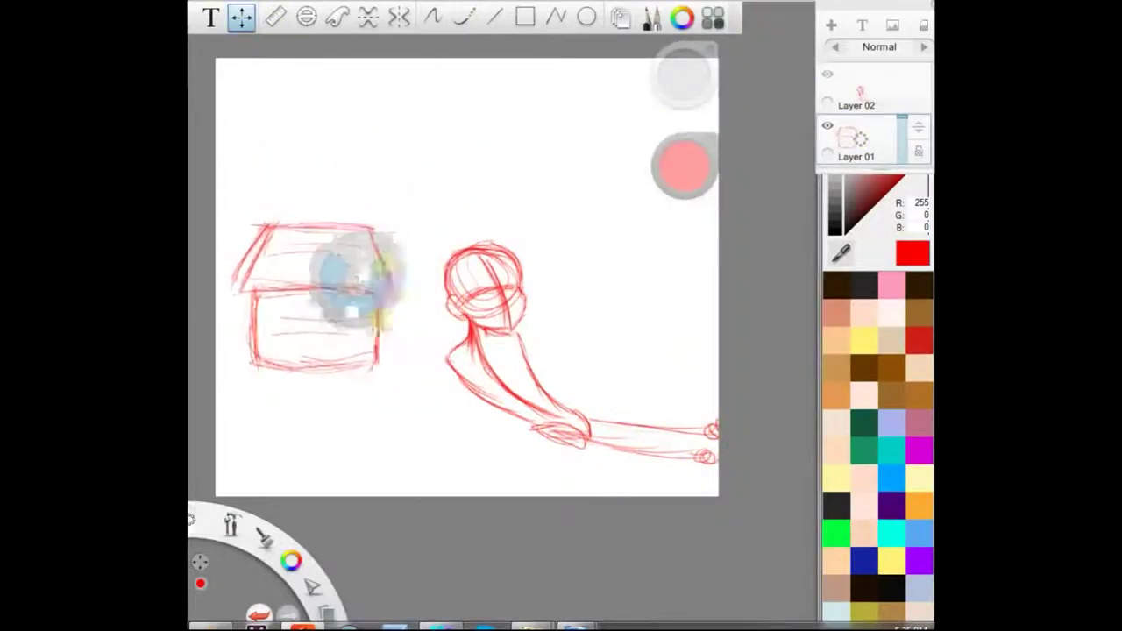
left_click(864, 91)
key("v")
left_click_drag(523, 279, 396, 307)
Sketch the boy's outstretched legs with knee circles, lower legs and two upright triangular feet
key("space")
mouse_move(543, 387)
left_mouse_down()
mouse_move(478, 294)
mouse_move(551, 321)
left_mouse_up()
left_click_drag(375, 348, 479, 392)
left_click_drag(479, 392, 499, 400)
left_click(200, 563)
left_click_drag(684, 77, 734, 65)
left_click_drag(542, 379, 483, 357)
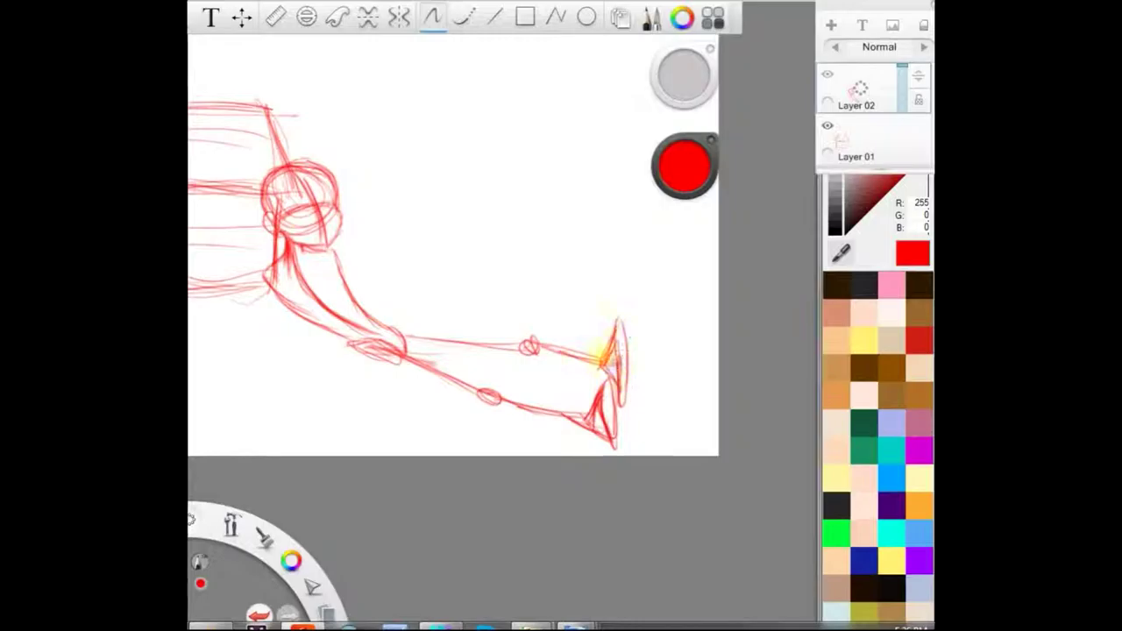
left_click_drag(211, 44, 342, 92)
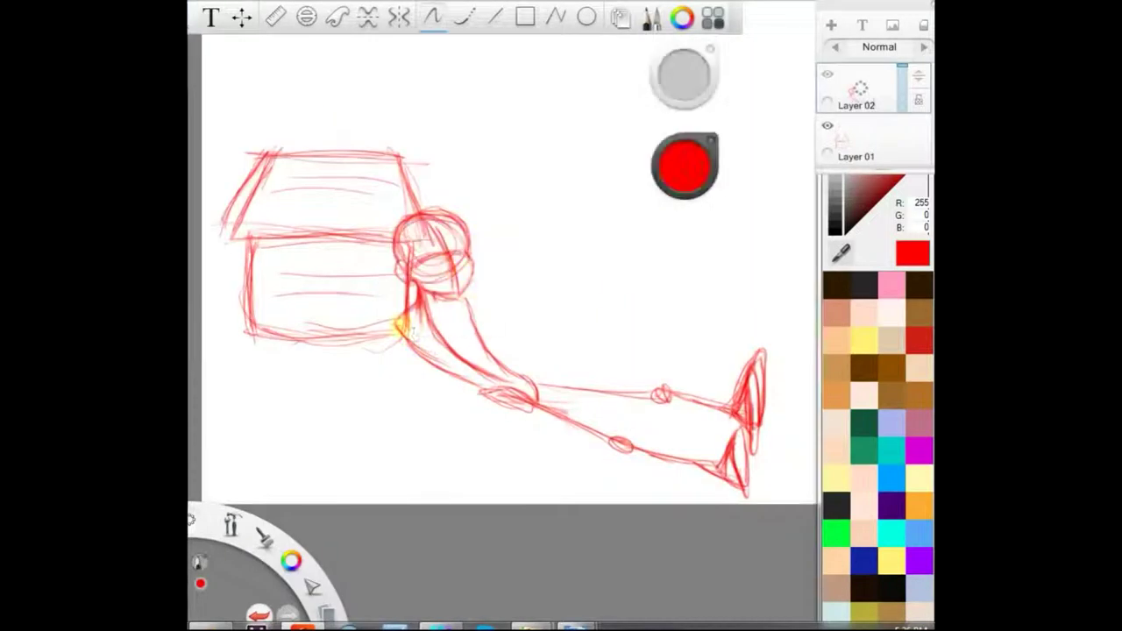
Lasso parts of the figure sketch, including the legs, adjust their placement and clear the selection
key("space")
mouse_move(498, 263)
left_mouse_down()
mouse_move(500, 325)
mouse_move(469, 319)
left_mouse_up()
key("l")
mouse_move(537, 278)
left_mouse_down()
mouse_move(376, 442)
mouse_move(541, 382)
left_mouse_up()
key("v")
left_click_drag(459, 287, 467, 295)
left_click_drag(491, 368, 473, 341)
key("l")
mouse_move(516, 375)
left_mouse_down()
mouse_move(456, 459)
mouse_move(798, 334)
left_mouse_up()
mouse_move(591, 440)
left_mouse_down()
mouse_move(566, 422)
mouse_move(528, 333)
mouse_move(572, 292)
left_mouse_up()
key("ctrl+d")
Sketch a dog lying on its back on the roof, with a round head, raised snout, hanging ear, body, paw and upright foot
key("space")
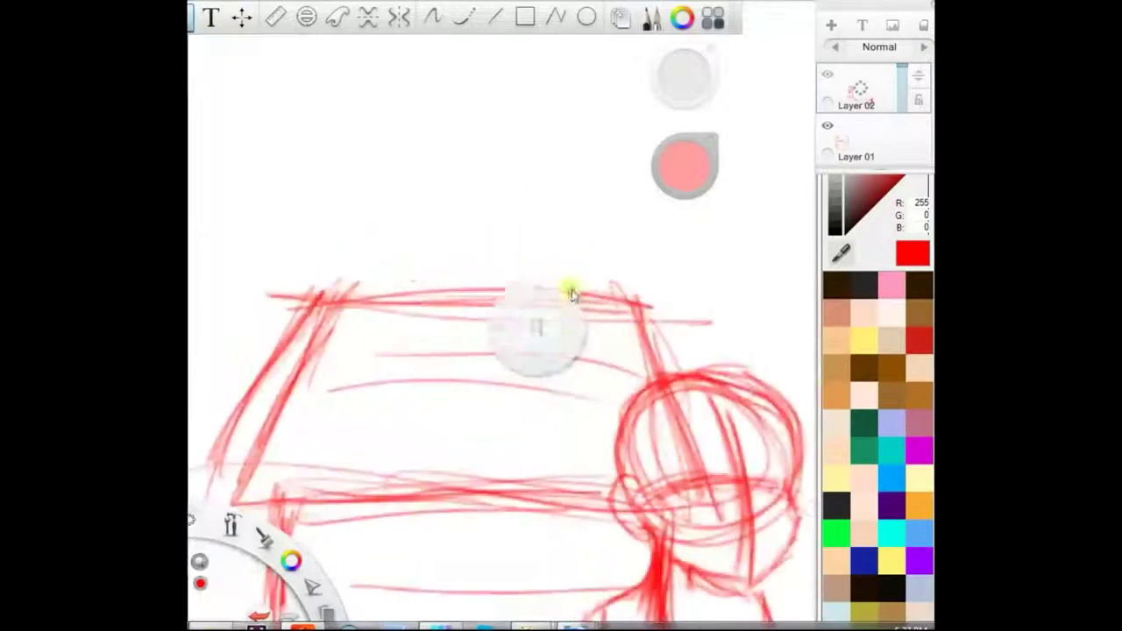
key("b")
mouse_move(527, 232)
left_mouse_down()
mouse_move(584, 201)
mouse_move(496, 255)
mouse_move(363, 266)
mouse_move(437, 279)
mouse_move(426, 321)
mouse_move(438, 274)
left_mouse_up()
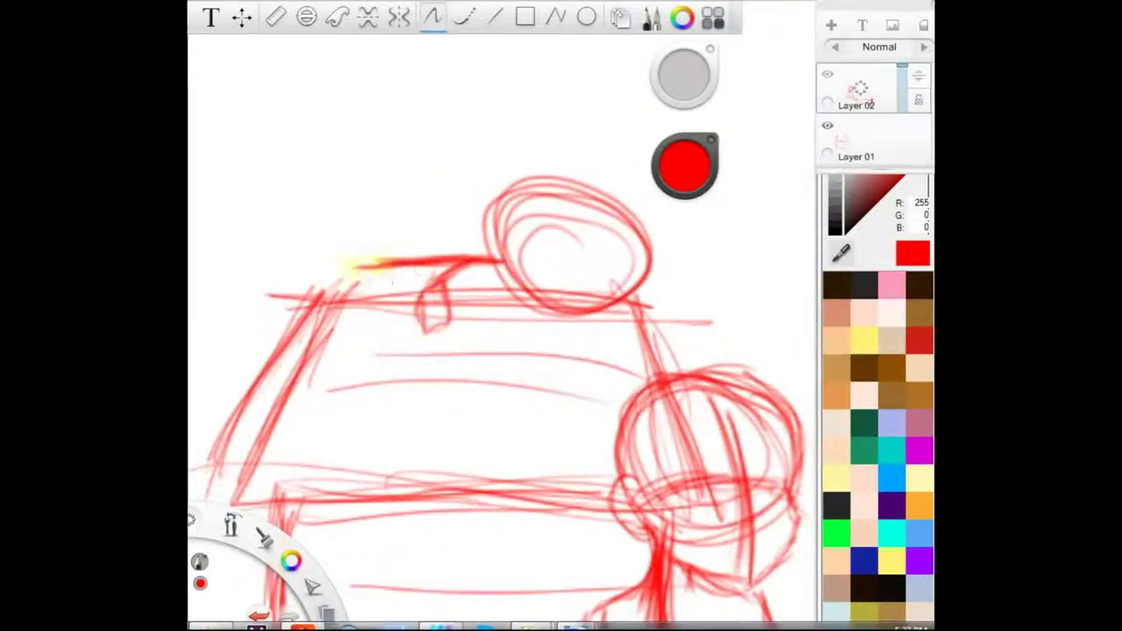
mouse_move(326, 258)
left_mouse_down()
mouse_move(341, 200)
mouse_move(326, 298)
left_mouse_up()
mouse_move(607, 201)
left_mouse_down()
mouse_move(513, 137)
mouse_move(600, 184)
left_mouse_up()
mouse_move(607, 285)
left_mouse_down()
mouse_move(605, 446)
mouse_move(628, 418)
left_mouse_up()
left_click_drag(654, 289, 521, 230)
Merge the two sketch layers and lower the merged layer's opacity
key("ctrl+e")
left_click_drag(902, 68, 905, 104)
Add a new layer above the faded sketch and set the drawing colour to black
left_click(831, 26)
key("space")
left_click_drag(500, 335, 409, 314)
left_click(847, 233)
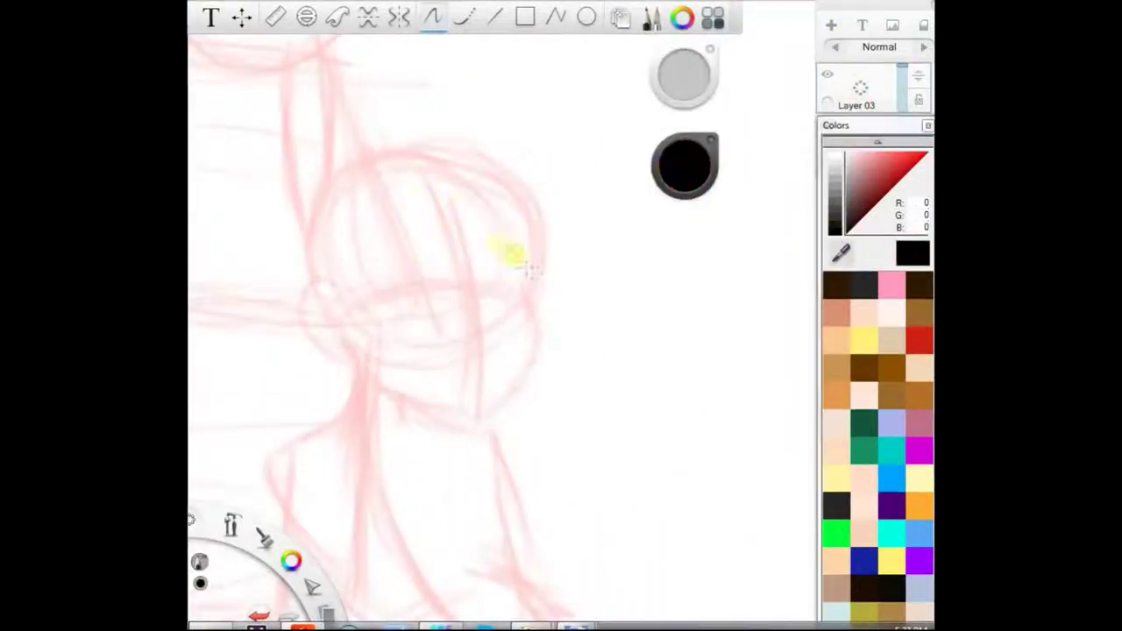
Draw the boy's closed eyes, nose and smiling mouth, and outline his ear, cheek and jaw in black
key("space")
left_click_drag(520, 263, 472, 335)
left_click_drag(510, 406, 575, 399)
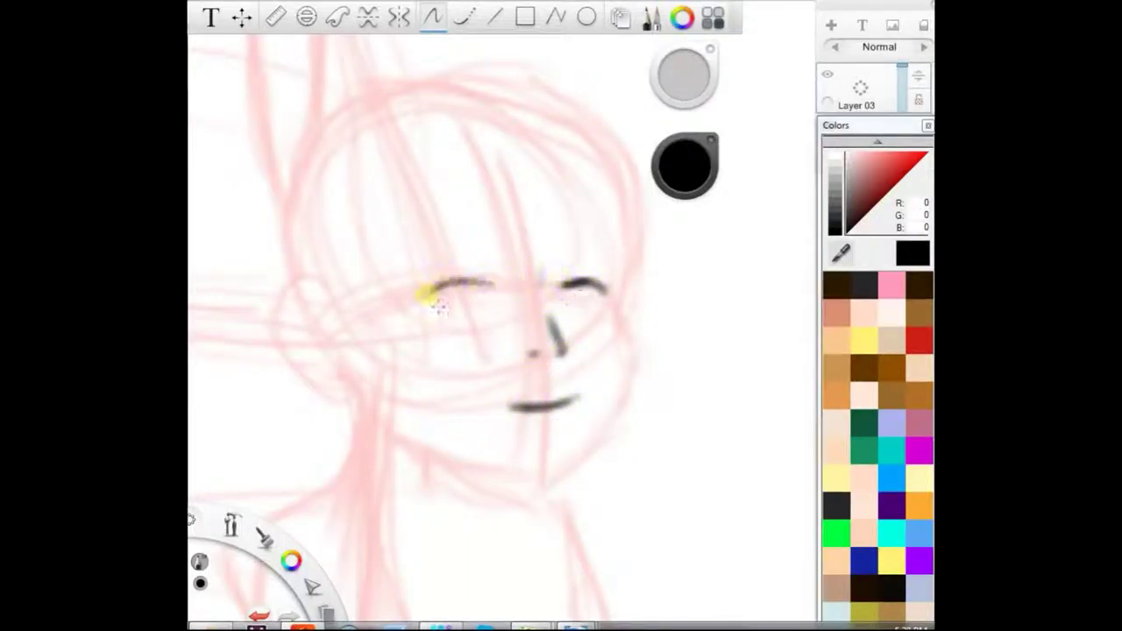
left_click_drag(682, 165, 750, 138)
mouse_move(305, 284)
left_mouse_down()
mouse_move(290, 328)
mouse_move(353, 397)
mouse_move(362, 377)
mouse_move(387, 434)
mouse_move(528, 482)
mouse_move(568, 474)
mouse_move(643, 364)
mouse_move(625, 176)
left_mouse_up()
Draw a curl of hair on the boy's forehead and move it slightly toward the right side of the head
mouse_move(474, 136)
left_mouse_down()
mouse_move(534, 160)
mouse_move(535, 130)
mouse_move(451, 147)
left_mouse_up()
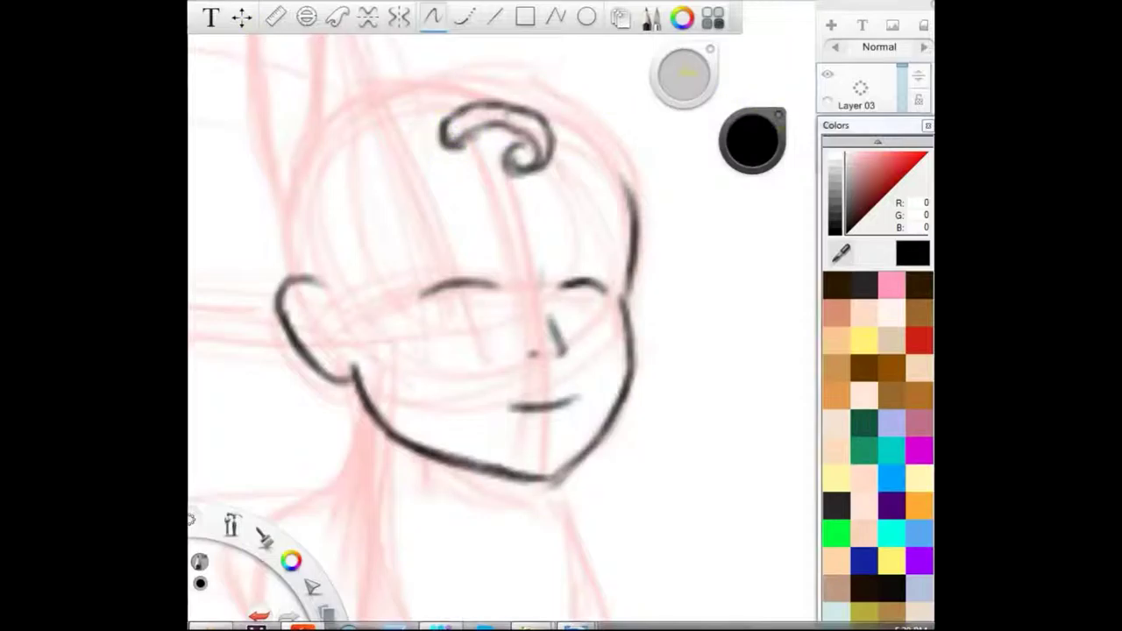
key("l")
left_click_drag(582, 103, 586, 128)
left_click_drag(538, 163, 567, 162)
key("ctrl+d")
Outline the top of the boy's head in black from the ear over the crown to the forehead
mouse_move(628, 186)
left_mouse_down()
mouse_move(574, 133)
mouse_move(437, 99)
mouse_move(394, 106)
mouse_move(308, 169)
mouse_move(309, 292)
mouse_move(293, 268)
left_mouse_up()
mouse_move(413, 79)
left_mouse_down()
mouse_move(546, 93)
mouse_move(621, 163)
left_mouse_up()
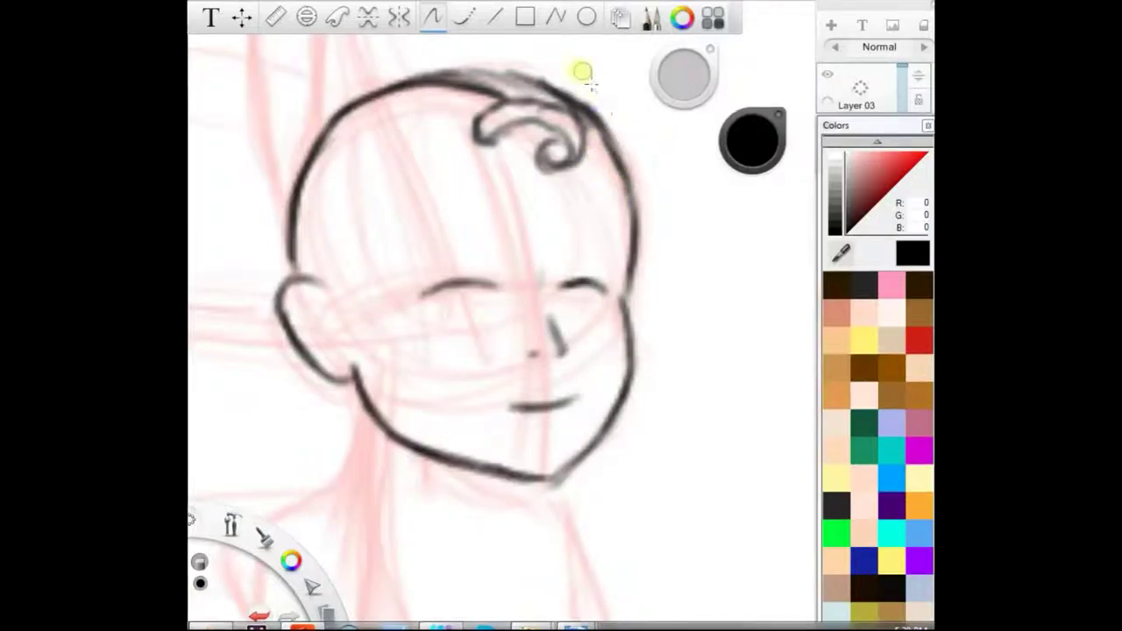
mouse_move(293, 267)
left_mouse_down()
mouse_move(300, 186)
mouse_move(514, 77)
mouse_move(554, 93)
left_mouse_up()
Outline the boy's neck and a pointed zigzag shirt collar below the chin
key("space")
left_click_drag(439, 456, 476, 263)
mouse_move(422, 151)
left_mouse_down()
mouse_move(435, 181)
mouse_move(439, 237)
left_mouse_up()
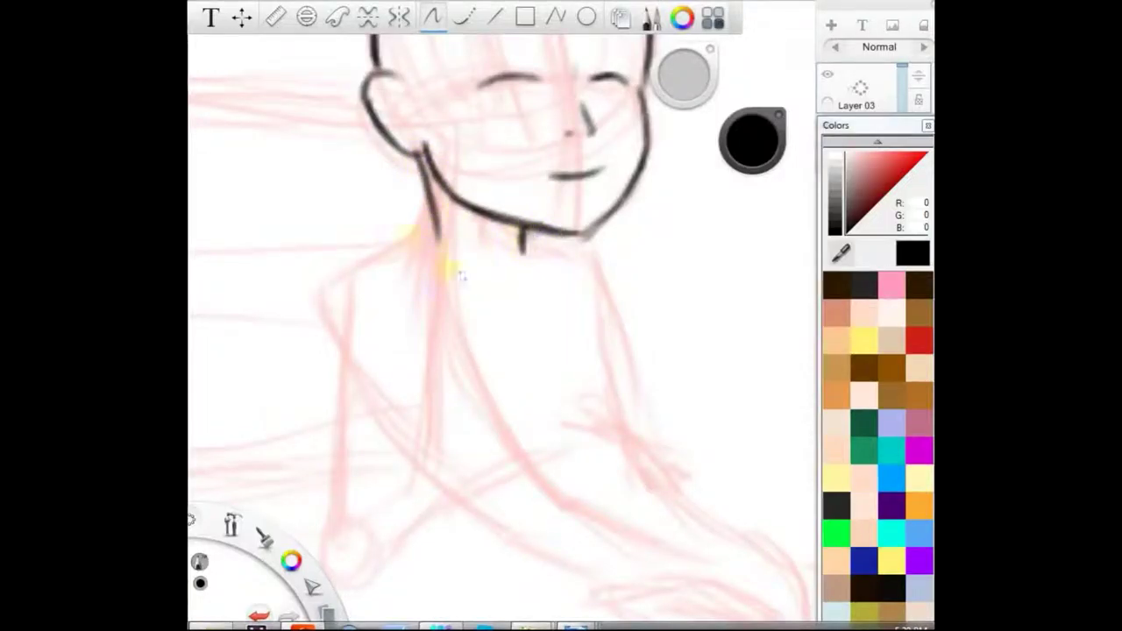
mouse_move(430, 219)
left_mouse_down()
mouse_move(502, 267)
mouse_move(485, 292)
mouse_move(441, 272)
mouse_move(415, 219)
mouse_move(570, 285)
left_mouse_up()
left_click_drag(566, 239, 570, 285)
left_click_drag(479, 238, 477, 306)
left_click_drag(404, 243, 478, 307)
mouse_move(425, 184)
left_mouse_down()
mouse_move(434, 285)
mouse_move(465, 303)
left_mouse_up()
Outline the near shoulder, the armpit line and the front edge of the chest
mouse_move(398, 241)
left_mouse_down()
mouse_move(322, 298)
mouse_move(377, 371)
left_mouse_up()
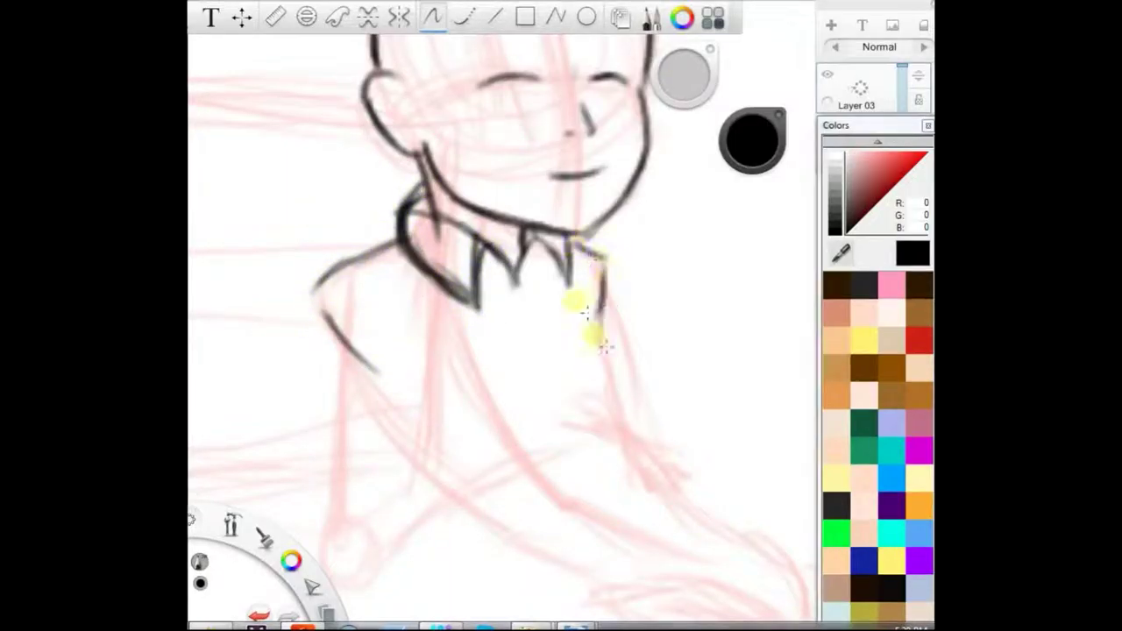
left_click_drag(605, 259, 600, 318)
left_click(209, 19)
left_click(459, 389)
Outline the near arm's long sleeve, bent at the elbow with the forearm crossing the belly
left_click_drag(461, 435, 431, 246)
left_click_drag(285, 102, 270, 213)
left_click_drag(274, 158, 248, 244)
left_click_drag(247, 244, 355, 273)
key("ctrl+z")
mouse_move(282, 132)
left_mouse_down()
mouse_move(250, 243)
mouse_move(275, 401)
mouse_move(397, 358)
left_mouse_up()
mouse_move(361, 258)
left_mouse_down()
mouse_move(354, 310)
mouse_move(458, 251)
mouse_move(408, 359)
mouse_move(366, 275)
left_mouse_up()
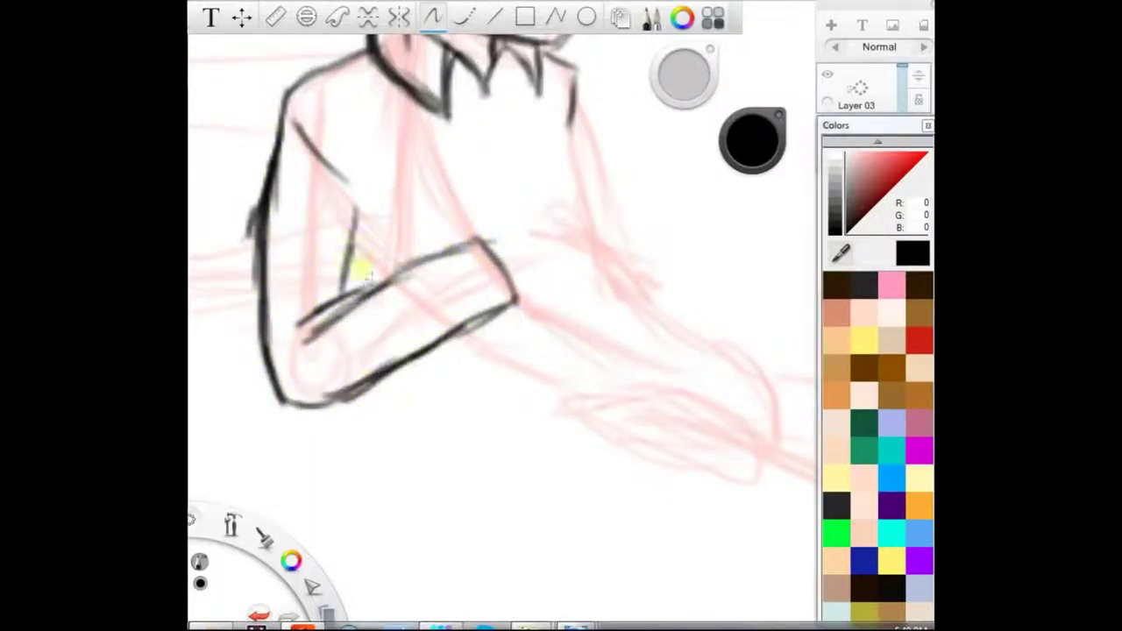
Draw the hands clasped on the belly, the far arm, and the shirt's outline and fold lines around the waist
left_click_drag(494, 131, 532, 205)
left_click_drag(575, 83, 626, 237)
mouse_move(609, 276)
left_mouse_down()
mouse_move(663, 281)
mouse_move(438, 363)
mouse_move(697, 351)
mouse_move(644, 473)
mouse_move(526, 392)
left_mouse_up()
left_click_drag(688, 317, 782, 352)
left_click_drag(688, 312, 684, 389)
left_click_drag(659, 296, 633, 382)
mouse_move(445, 169)
left_mouse_down()
mouse_move(511, 149)
mouse_move(493, 268)
left_mouse_up()
mouse_move(563, 231)
left_mouse_down()
mouse_move(482, 243)
mouse_move(546, 280)
mouse_move(526, 265)
mouse_move(453, 258)
mouse_move(572, 282)
mouse_move(564, 288)
mouse_move(574, 224)
mouse_move(647, 296)
left_mouse_up()
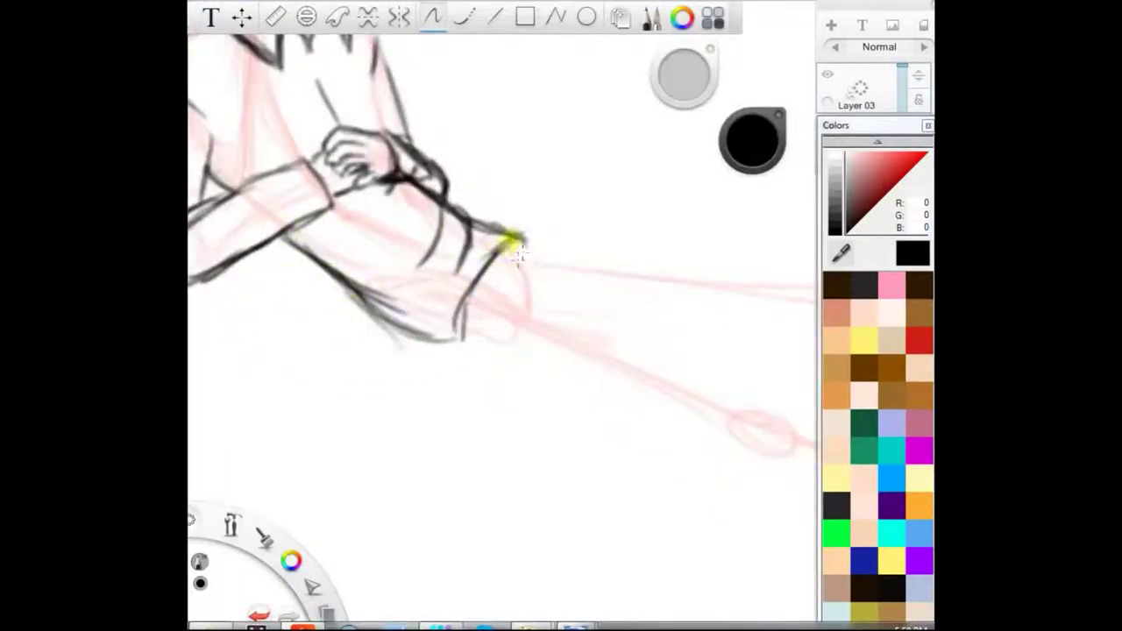
Draw the shirt hem and outline the outstretched trouser legs down to curved cuffs at the ankles
mouse_move(519, 255)
left_mouse_down()
mouse_move(313, 276)
mouse_move(478, 382)
left_mouse_up()
left_click_drag(503, 291, 619, 348)
left_click_drag(452, 376, 636, 443)
left_click_drag(505, 402, 663, 445)
left_click_drag(521, 247, 411, 228)
mouse_move(463, 290)
left_mouse_down()
mouse_move(501, 313)
mouse_move(584, 325)
left_mouse_up()
mouse_move(360, 216)
left_mouse_down()
mouse_move(438, 214)
mouse_move(717, 254)
left_mouse_up()
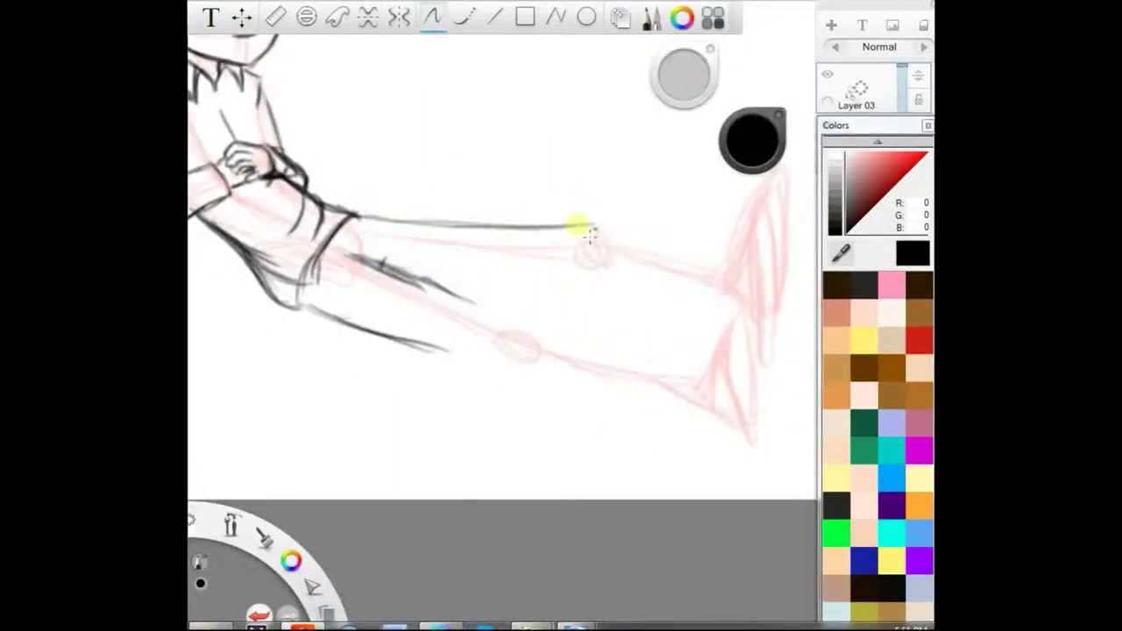
mouse_move(436, 282)
left_mouse_down()
mouse_move(697, 363)
mouse_move(684, 419)
left_mouse_up()
left_click_drag(403, 340, 688, 421)
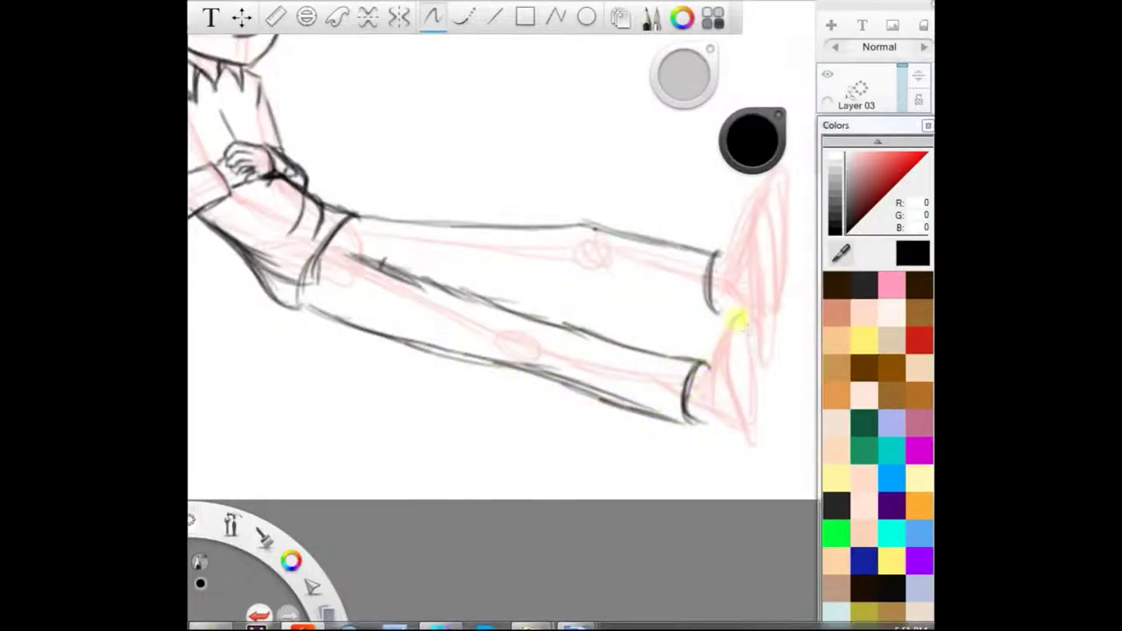
Draw the near foot's shoe with its sole, connect it to the cuff with an ankle, and add trouser creases
left_click_drag(716, 348, 759, 410)
left_click_drag(735, 329, 733, 398)
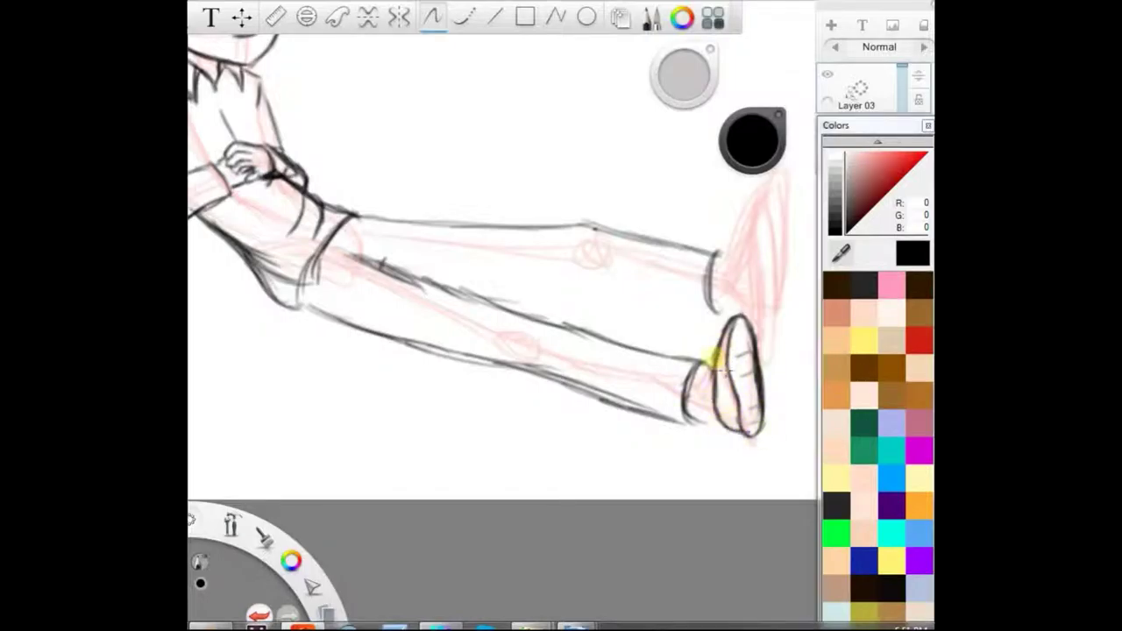
left_click_drag(695, 362, 669, 410)
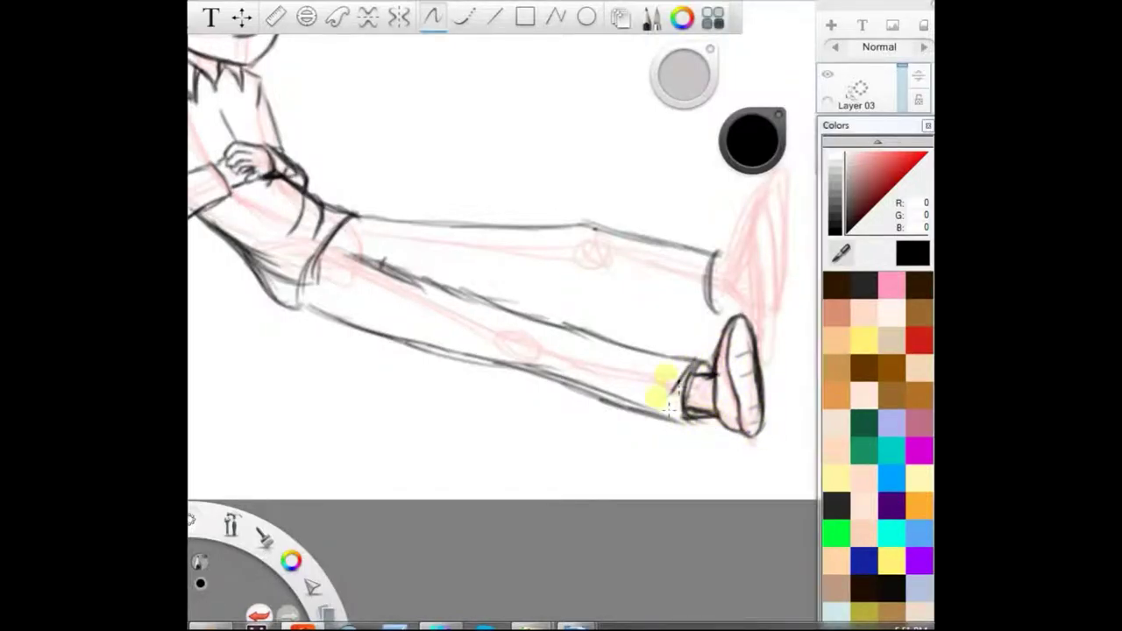
Outline the underside of the far trouser leg and draw the far foot's ankle and upright shoe
mouse_move(403, 263)
left_mouse_down()
mouse_move(574, 274)
mouse_move(695, 304)
left_mouse_up()
mouse_move(770, 167)
left_mouse_down()
mouse_move(756, 263)
mouse_move(791, 308)
left_mouse_up()
left_click_drag(779, 187, 736, 227)
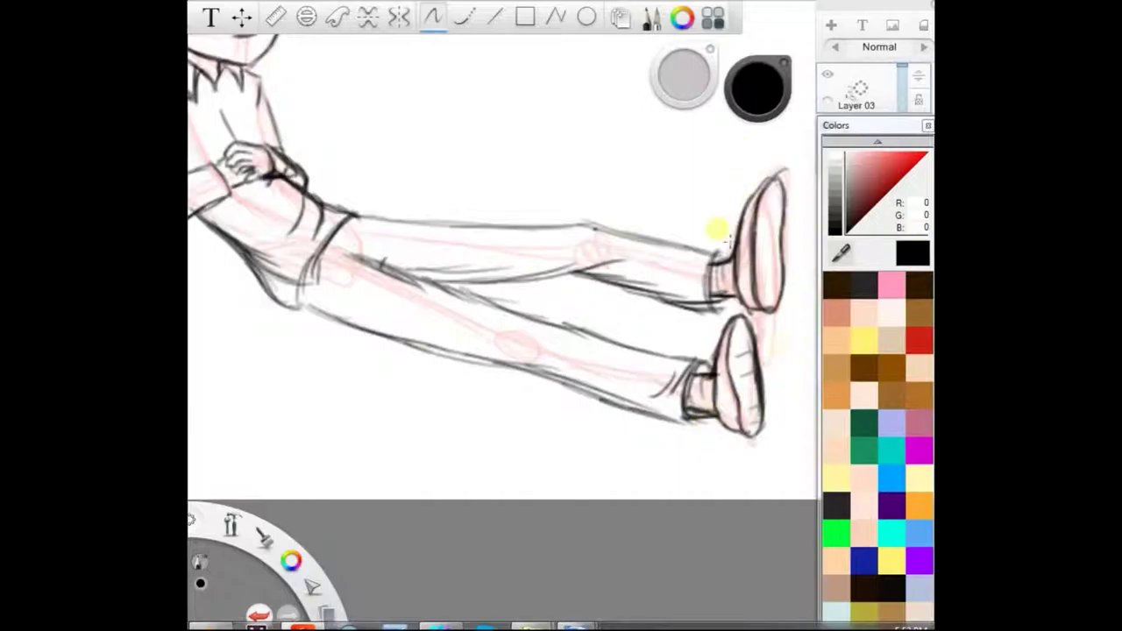
Lasso the far shoe, adjust its size and position, and clear the selection
key("l")
mouse_move(814, 294)
left_mouse_down()
mouse_move(734, 244)
mouse_move(765, 320)
left_mouse_up()
key("v")
mouse_move(762, 231)
left_mouse_down()
mouse_move(774, 221)
mouse_move(761, 257)
left_mouse_up()
left_click_drag(782, 303, 777, 309)
key("ctrl+d")
key("b")
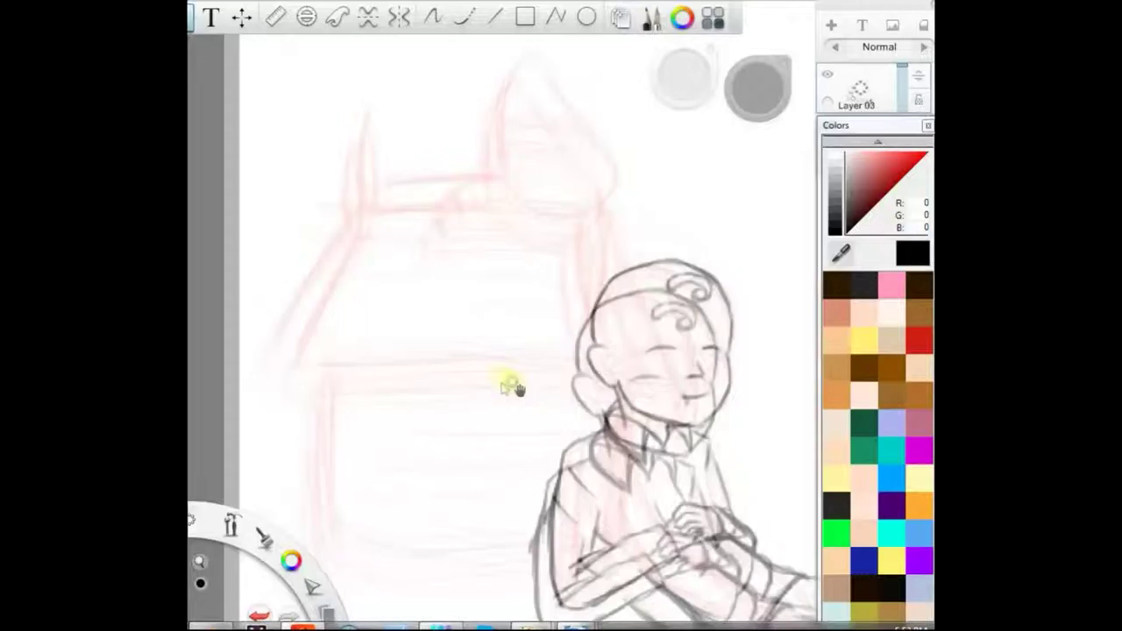
On a new layer, outline the dog in black with its snout, dark nose, hanging ear, body, paw and upright foot
scroll(508, 383, "up", 5)
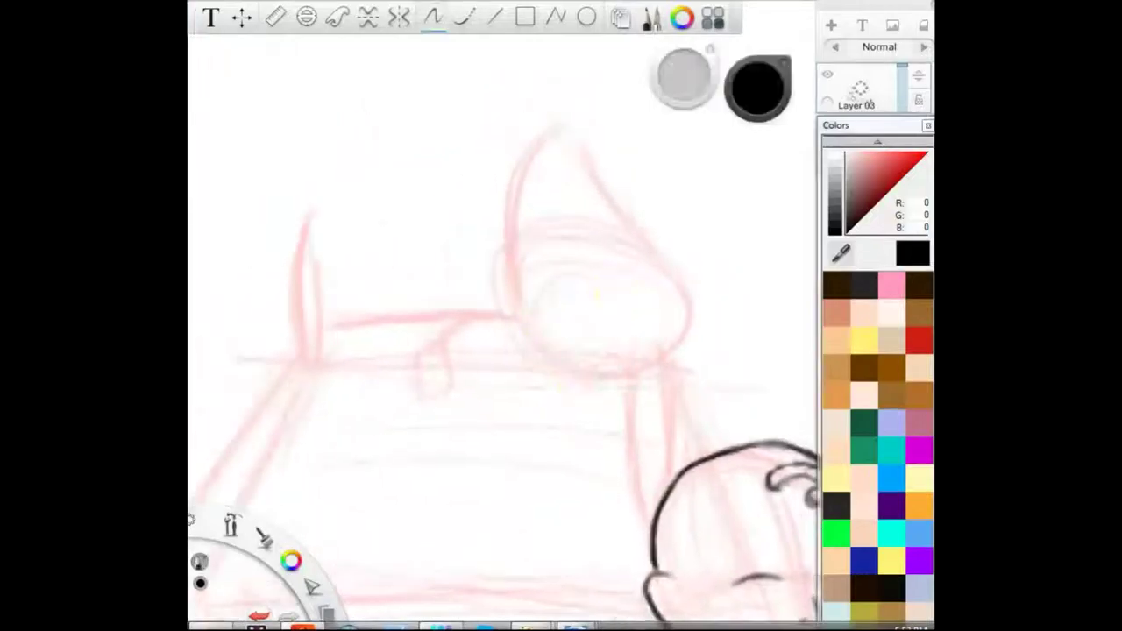
left_click(832, 26)
scroll(647, 362, "up", 1)
left_click_drag(502, 239, 523, 299)
mouse_move(500, 223)
left_mouse_down()
mouse_move(486, 238)
mouse_move(492, 307)
left_mouse_up()
left_click_drag(609, 383, 617, 379)
mouse_move(628, 353)
left_mouse_down()
mouse_move(621, 446)
mouse_move(650, 571)
mouse_move(668, 439)
mouse_move(682, 478)
mouse_move(676, 270)
mouse_move(596, 146)
mouse_move(651, 219)
left_mouse_up()
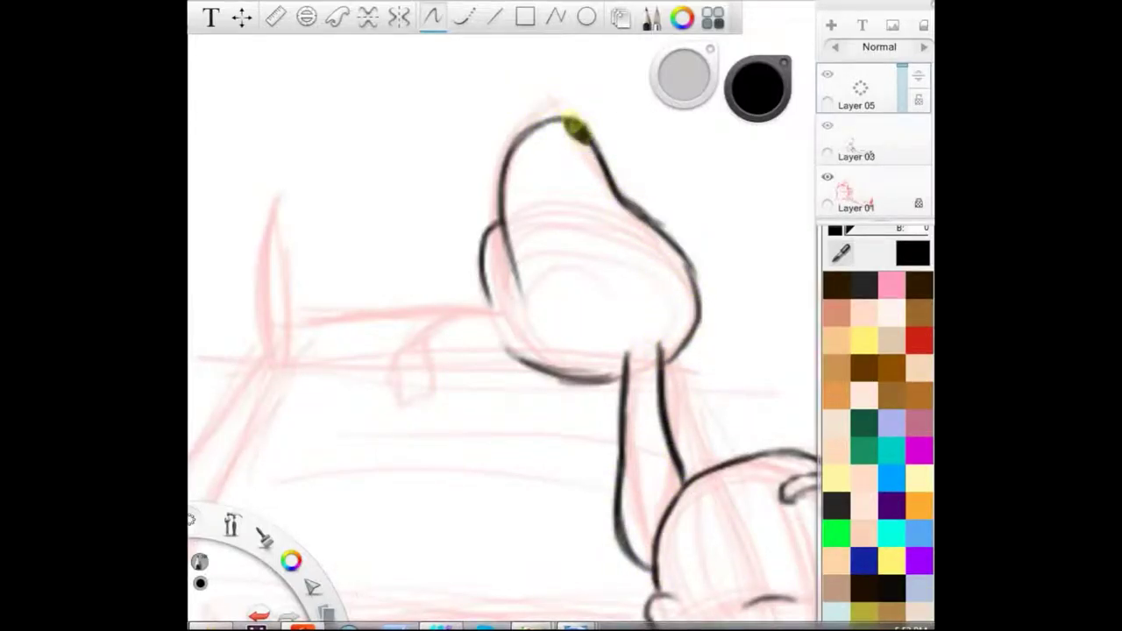
mouse_move(485, 301)
left_mouse_down()
mouse_move(351, 283)
mouse_move(316, 309)
left_mouse_up()
mouse_move(275, 233)
left_mouse_down()
mouse_move(243, 326)
mouse_move(313, 359)
mouse_move(434, 344)
left_mouse_up()
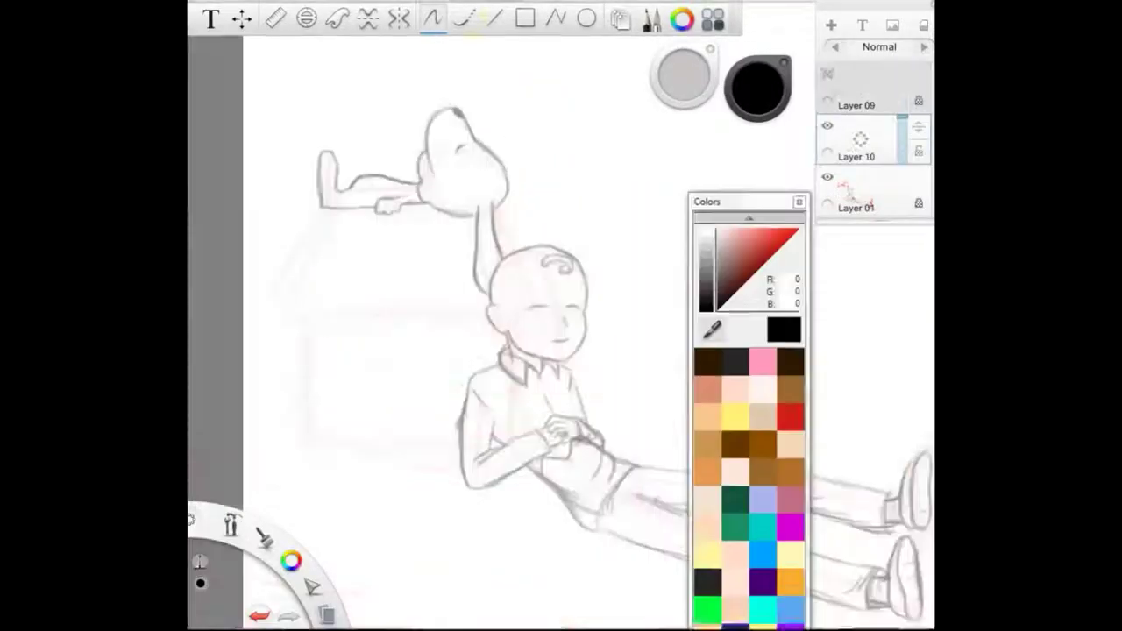
Draw the doghouse with straight black lines, a trapezoid roof under the dog and a rectangular wall below it
left_click_drag(322, 210, 260, 319)
key("ctrl+z")
left_click_drag(688, 84, 662, 85)
left_click_drag(326, 208, 256, 316)
mouse_move(256, 316)
left_mouse_down()
mouse_move(566, 317)
mouse_move(498, 207)
left_mouse_up()
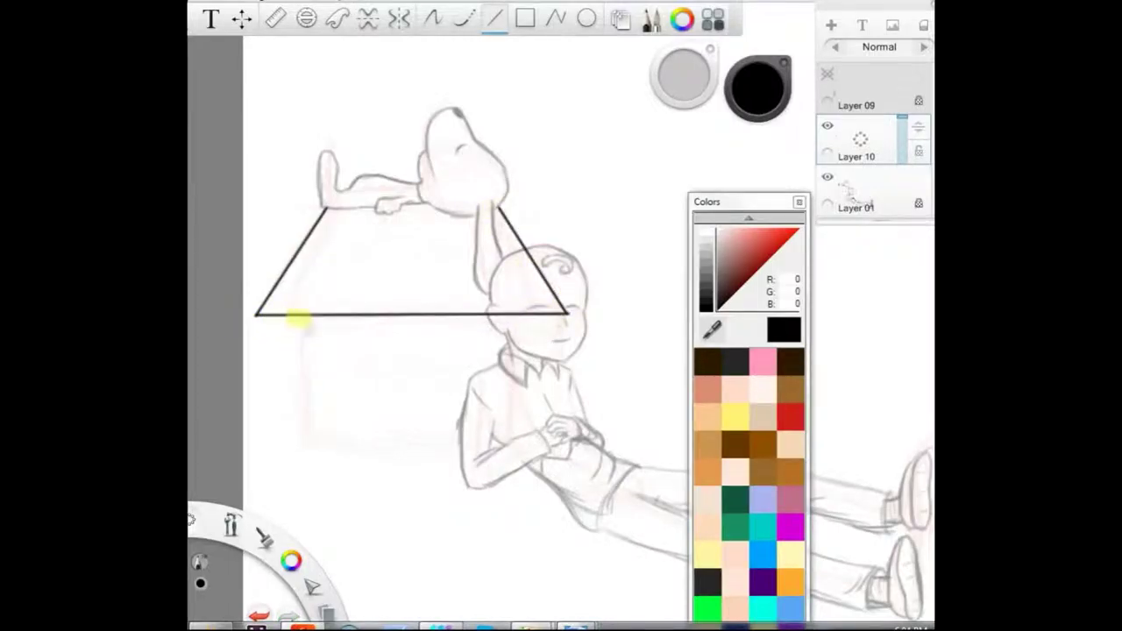
left_click_drag(300, 452, 301, 451)
left_click_drag(301, 451, 528, 448)
Erase the parts of the doghouse lines that cross the boy's head and body
left_click_drag(684, 78, 681, 67)
left_click(434, 20)
left_click_drag(568, 309, 531, 268)
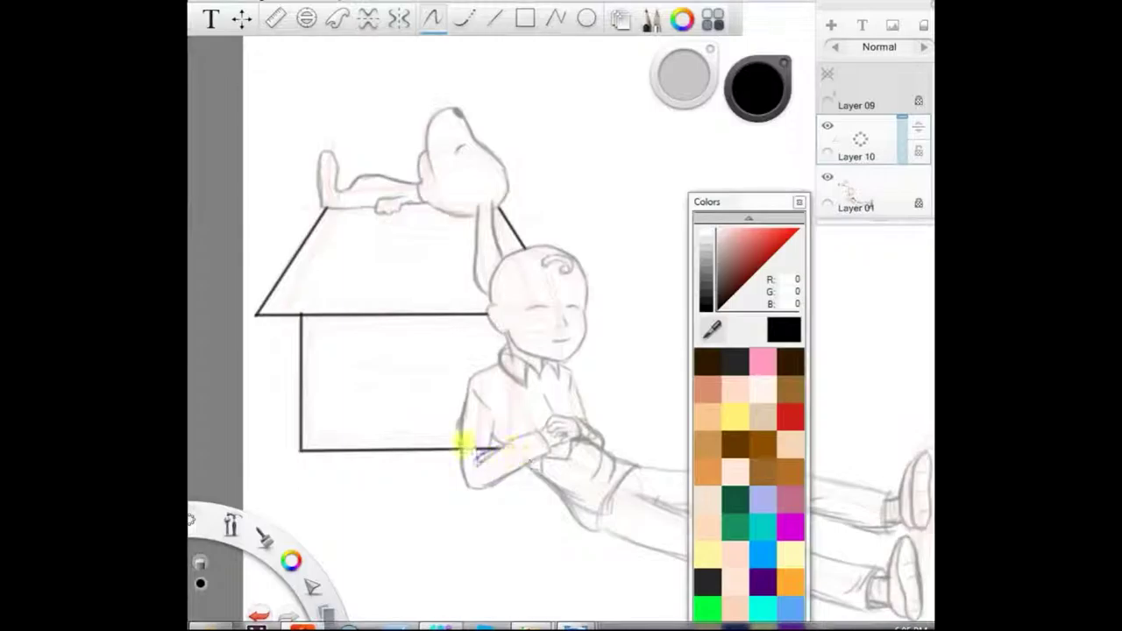
Try recolouring the doghouse outline dark red (R 159, G 9, B 0) with Layer 10's transparency locked, and return to black
left_click(919, 152)
left_click_drag(797, 231, 768, 259)
left_click_drag(328, 211, 338, 449)
left_click_drag(524, 224, 556, 440)
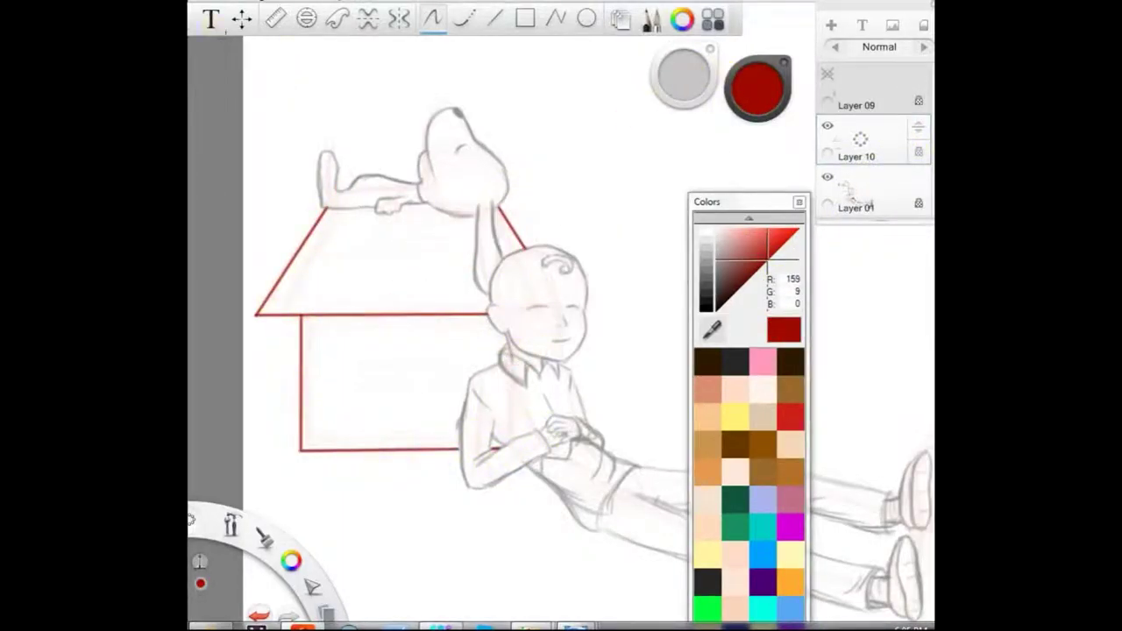
left_click_drag(426, 282, 466, 246)
key("ctrl+z")
left_click(718, 310)
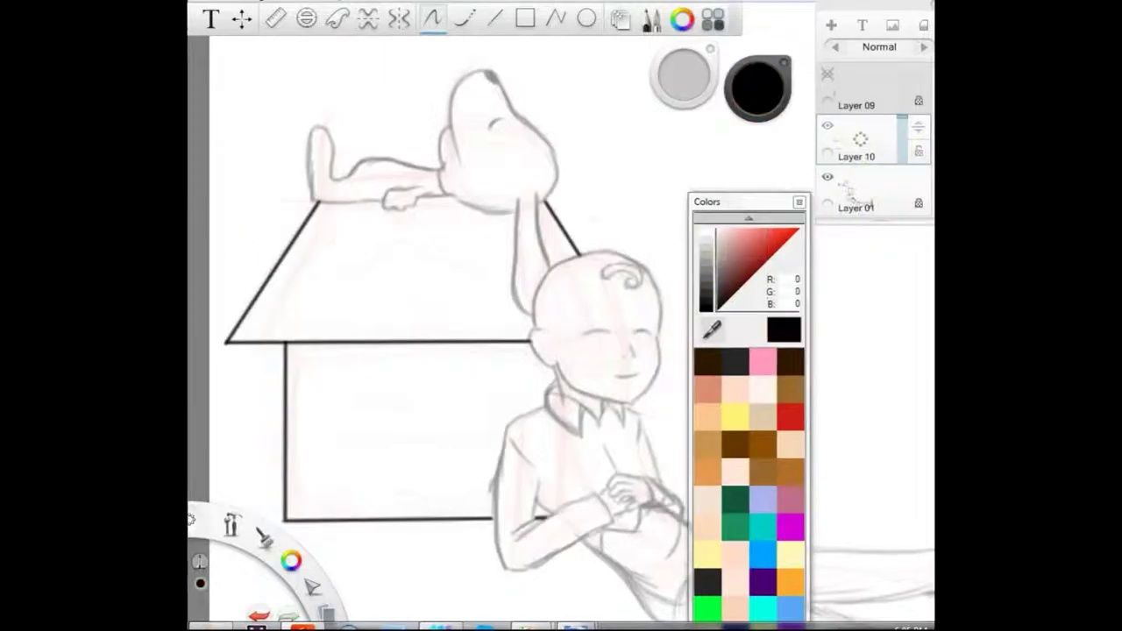
Ink the dog's snout, neck, jaw and the outline of its hanging ear in black over the grey sketch
left_click_drag(295, 105, 384, 287)
left_click_drag(399, 241, 400, 280)
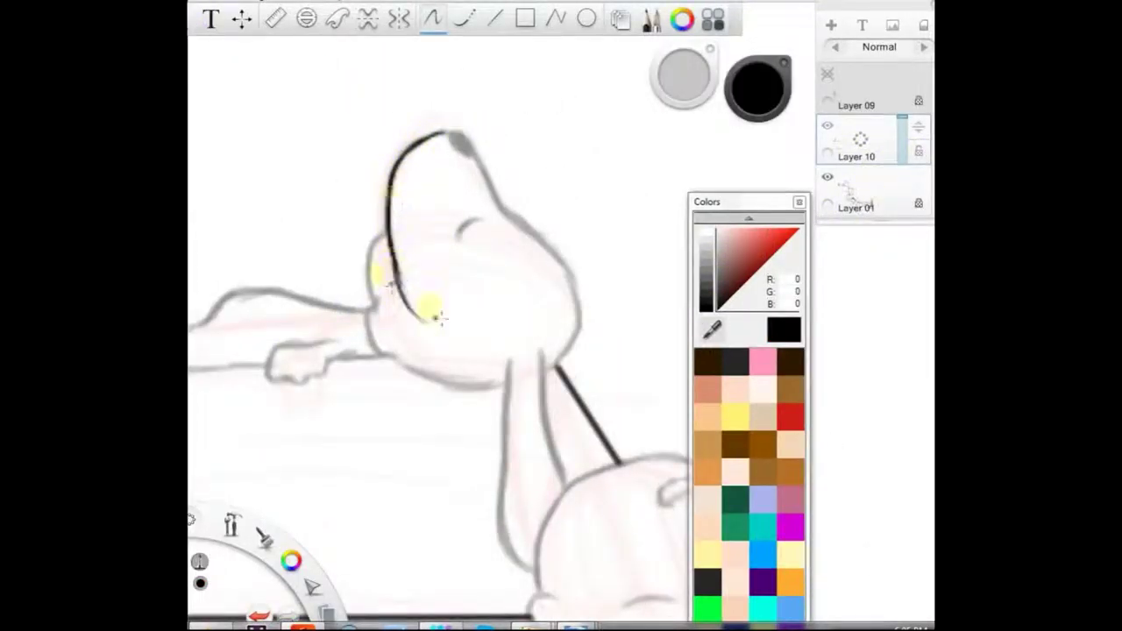
left_click_drag(453, 386, 506, 383)
mouse_move(509, 358)
left_mouse_down()
mouse_move(506, 489)
mouse_move(516, 546)
mouse_move(535, 570)
left_mouse_up()
left_click_drag(541, 350, 566, 489)
left_click_drag(508, 358, 531, 346)
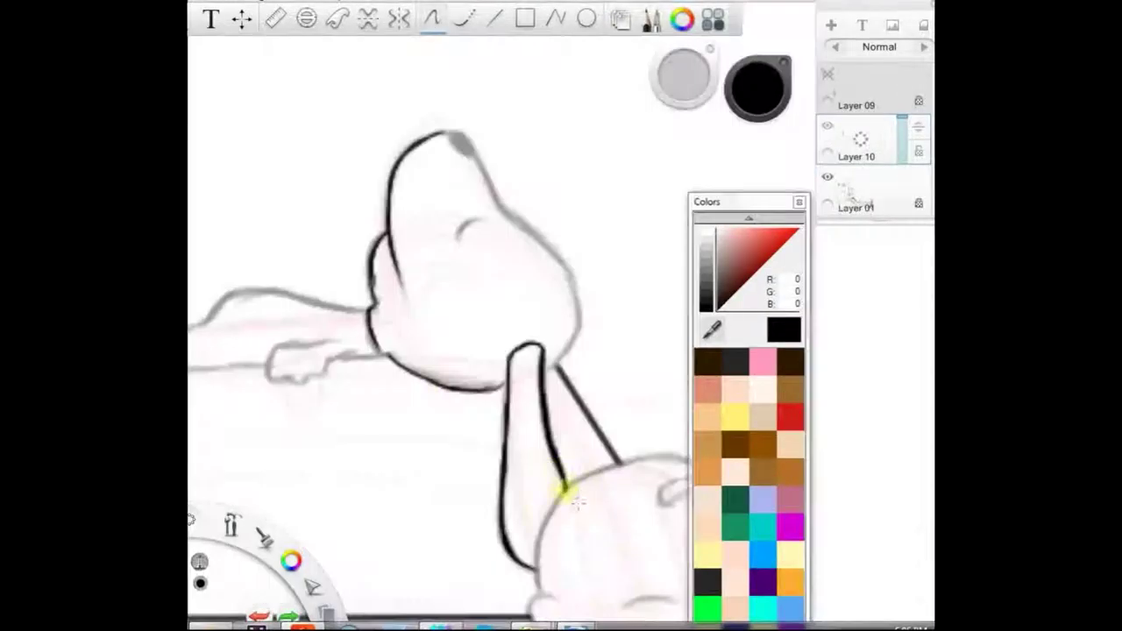
Close the dog's ear, fill the ear and nose solid black, and ink its closed eye, brow and back of the head
left_click_drag(566, 487, 535, 572)
left_click(535, 451)
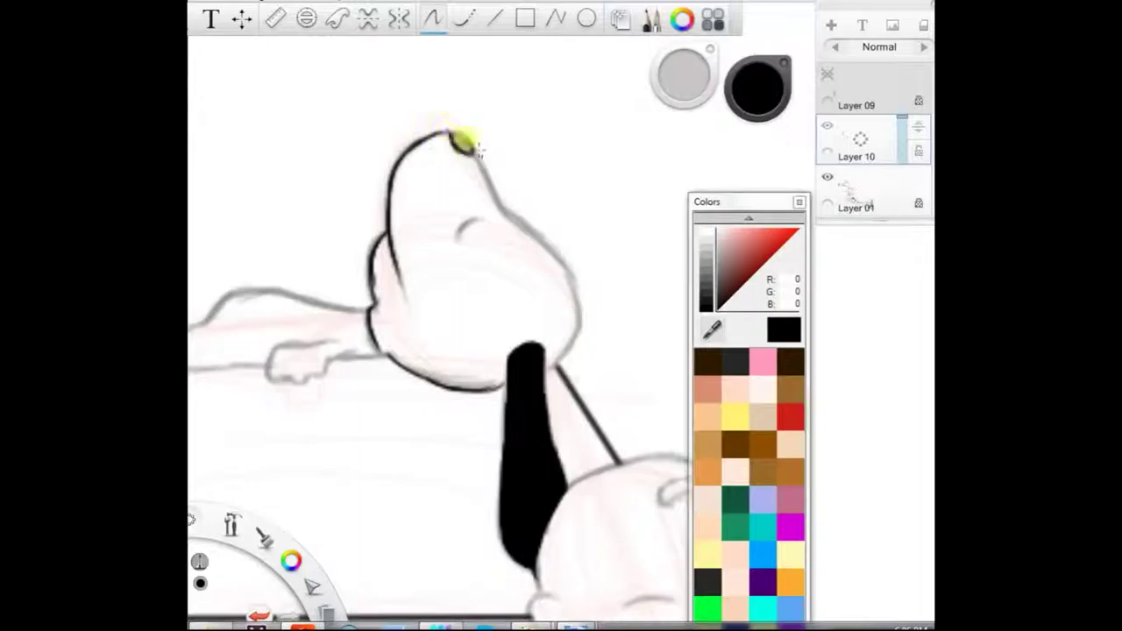
left_click(460, 143)
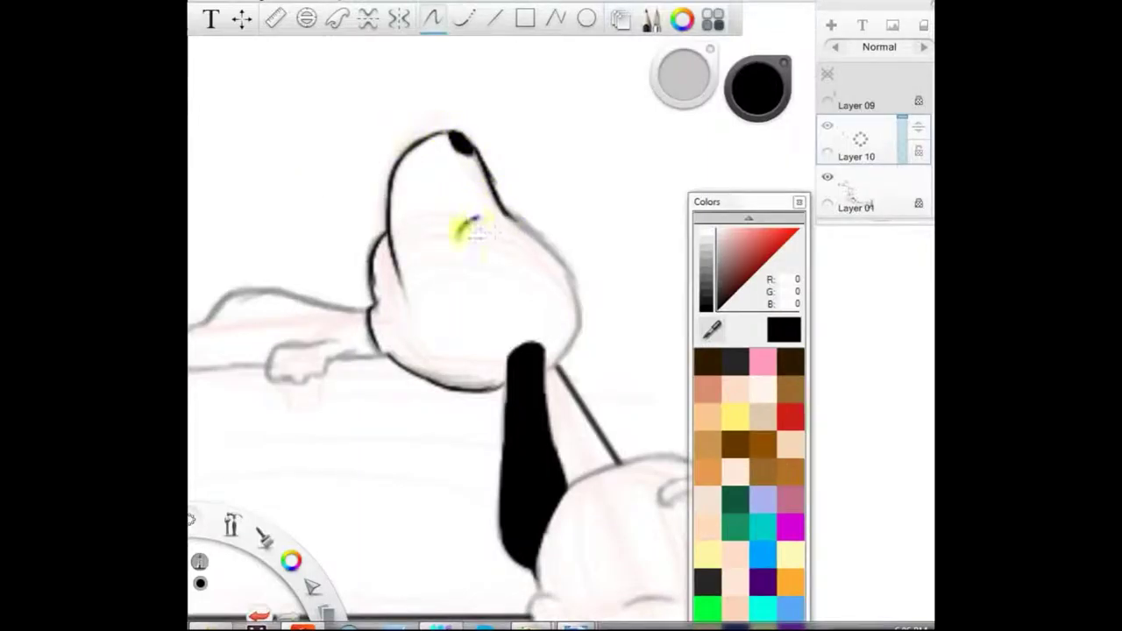
mouse_move(544, 235)
left_mouse_down()
mouse_move(571, 289)
mouse_move(550, 370)
left_mouse_up()
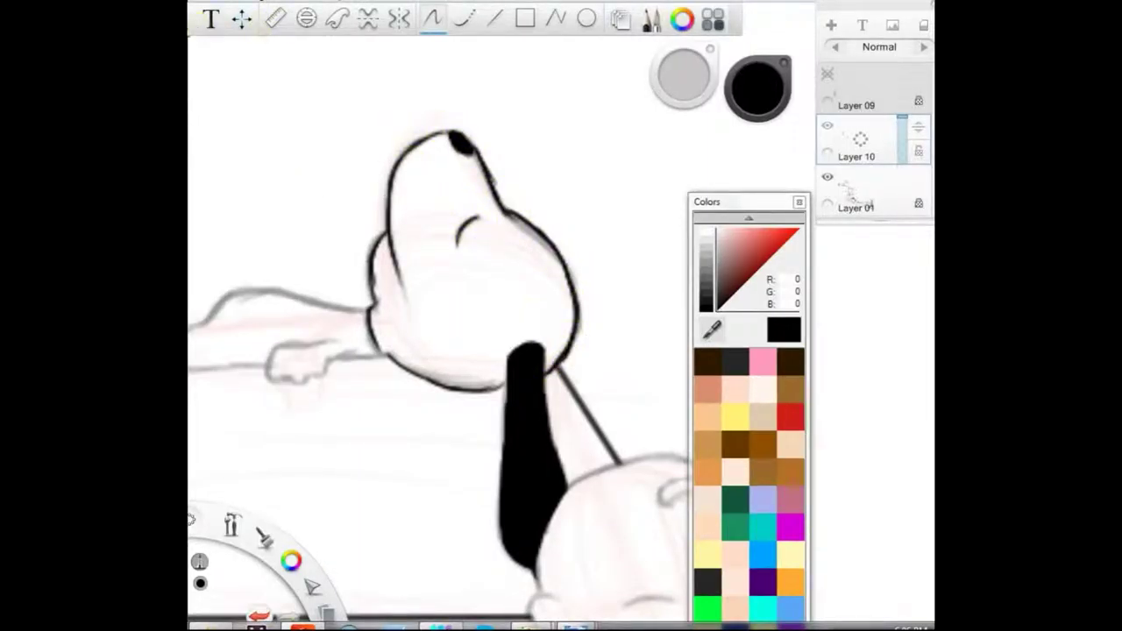
Ink the dog's paw, belly, upright foot and underside in black along the roof
left_click_drag(232, 370, 466, 347)
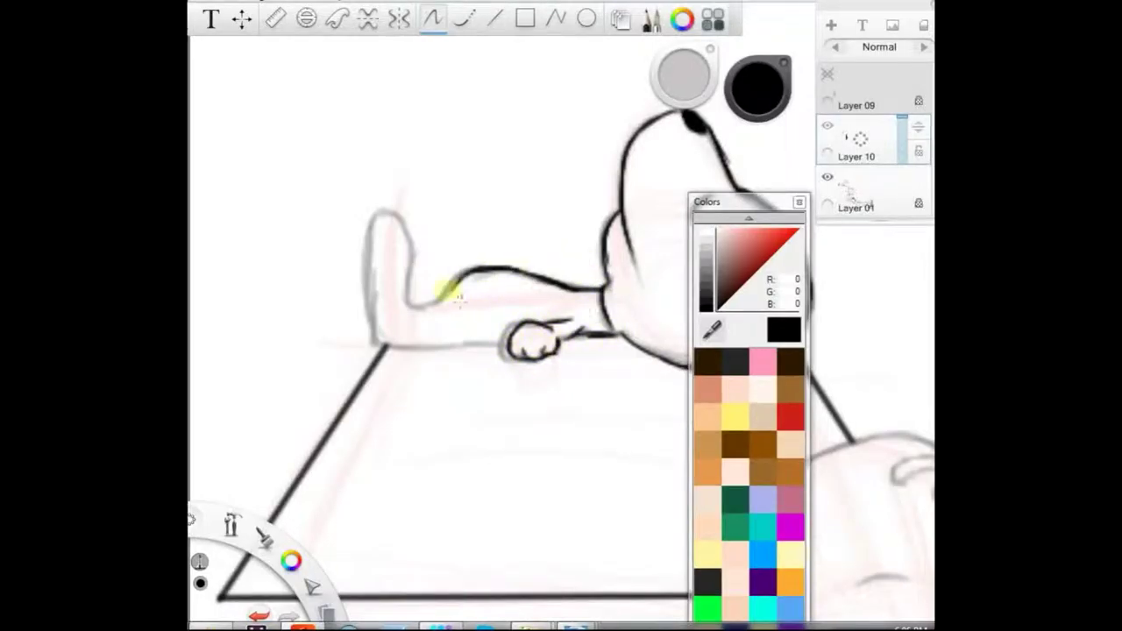
left_click_drag(393, 220, 414, 306)
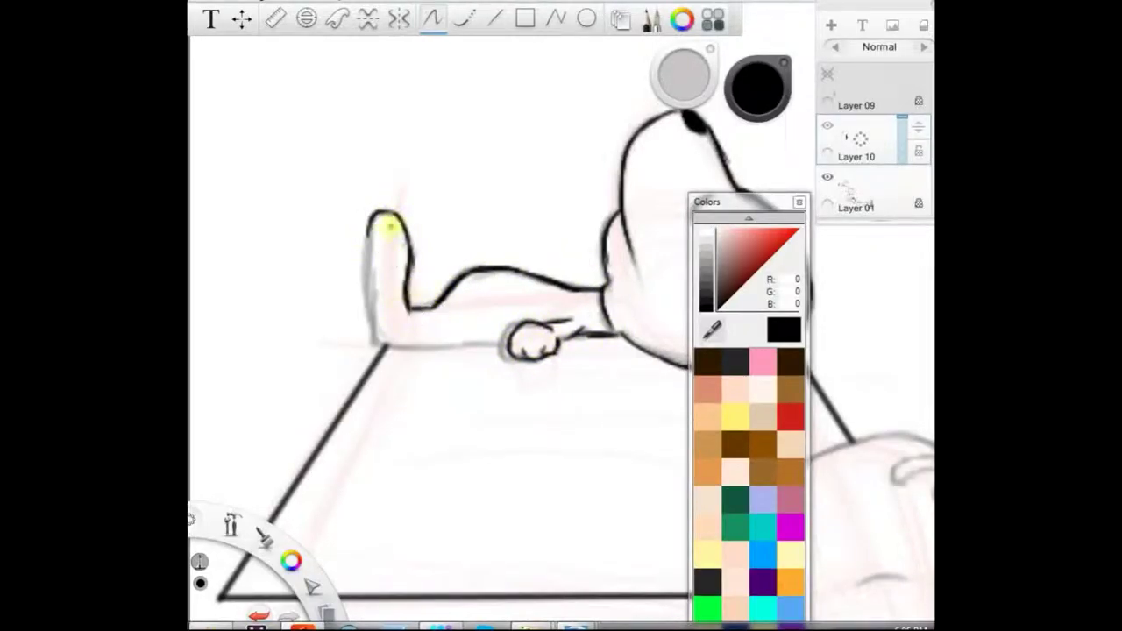
left_click_drag(406, 357, 500, 359)
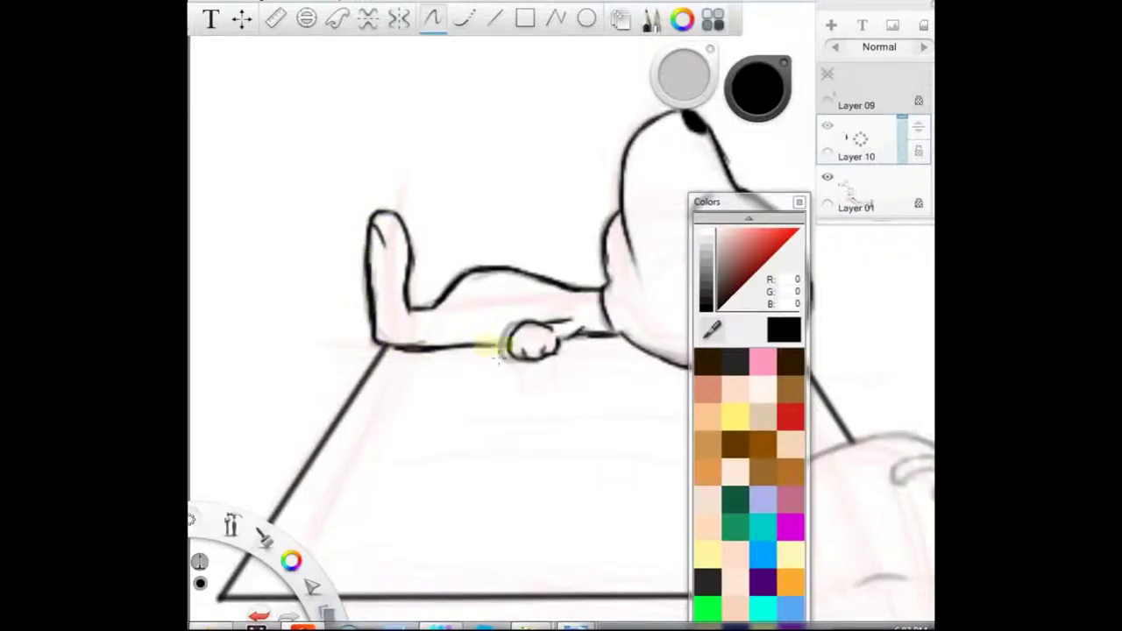
Ink the boy's skull and cheek contour in black, plus his closed eyes, nose and smiling mouth
key("space")
mouse_move(484, 252)
left_mouse_down()
mouse_move(441, 290)
mouse_move(461, 299)
left_mouse_up()
mouse_move(321, 180)
left_mouse_down()
mouse_move(519, 149)
mouse_move(534, 168)
mouse_move(597, 281)
mouse_move(581, 393)
mouse_move(521, 511)
left_mouse_up()
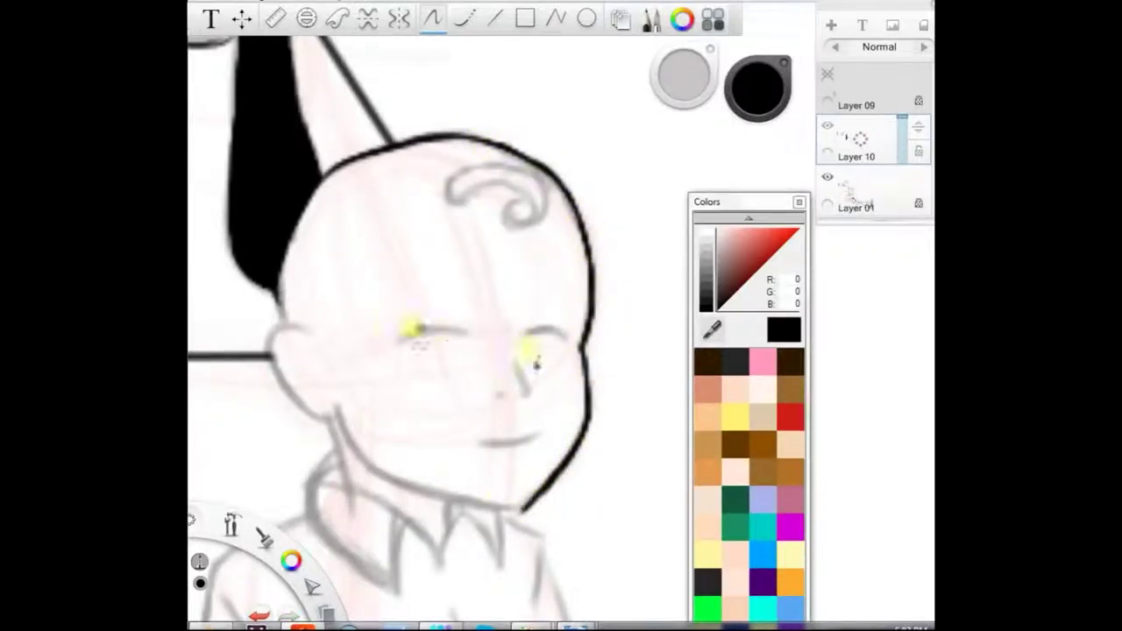
left_click_drag(488, 446, 548, 431)
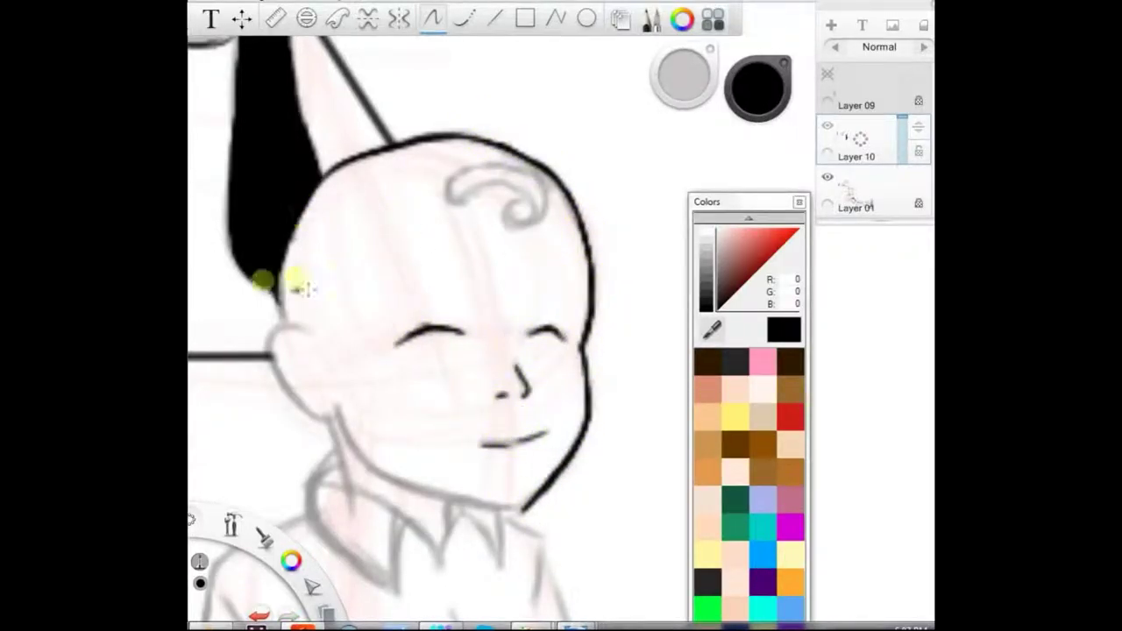
Ink the boy's ear, jawline and the curl of hair on his forehead
mouse_move(275, 326)
left_mouse_down()
mouse_move(289, 399)
mouse_move(342, 417)
left_mouse_up()
mouse_move(307, 360)
left_mouse_down()
mouse_move(315, 386)
mouse_move(394, 466)
mouse_move(526, 509)
left_mouse_up()
mouse_move(497, 165)
left_mouse_down()
mouse_move(539, 190)
mouse_move(526, 204)
mouse_move(451, 182)
left_mouse_up()
Ink the boy's neck and pointed shirt collar in black
left_click_drag(351, 613, 447, 300)
mouse_move(433, 147)
left_mouse_down()
mouse_move(503, 193)
mouse_move(540, 238)
left_mouse_up()
mouse_move(539, 238)
left_mouse_down()
mouse_move(560, 193)
mouse_move(601, 237)
left_mouse_up()
left_click_drag(548, 181, 544, 213)
left_click_drag(502, 196, 496, 264)
left_click_drag(435, 127, 488, 263)
Ink the boy's shoulders, sleeves and elbow folds on both arms in black
mouse_move(403, 192)
left_mouse_down()
mouse_move(315, 241)
mouse_move(287, 412)
left_mouse_up()
left_click_drag(386, 443, 383, 465)
mouse_move(408, 464)
left_mouse_down()
mouse_move(323, 511)
mouse_move(495, 423)
left_mouse_up()
left_click_drag(388, 430, 434, 467)
left_click_drag(601, 200, 635, 289)
left_click_drag(741, 203, 856, 208)
mouse_move(641, 213)
left_mouse_down()
mouse_move(682, 364)
mouse_move(657, 381)
mouse_move(672, 441)
mouse_move(734, 458)
mouse_move(746, 583)
left_mouse_up()
Ink the boy's sleeve cuff and his clasped hands with their fingers
left_click_drag(549, 497, 630, 506)
left_click_drag(629, 506, 656, 448)
left_click_drag(550, 498, 545, 553)
left_click_drag(481, 431, 572, 470)
left_click_drag(541, 410, 555, 395)
mouse_move(653, 367)
left_mouse_down()
mouse_move(601, 361)
mouse_move(562, 394)
left_mouse_up()
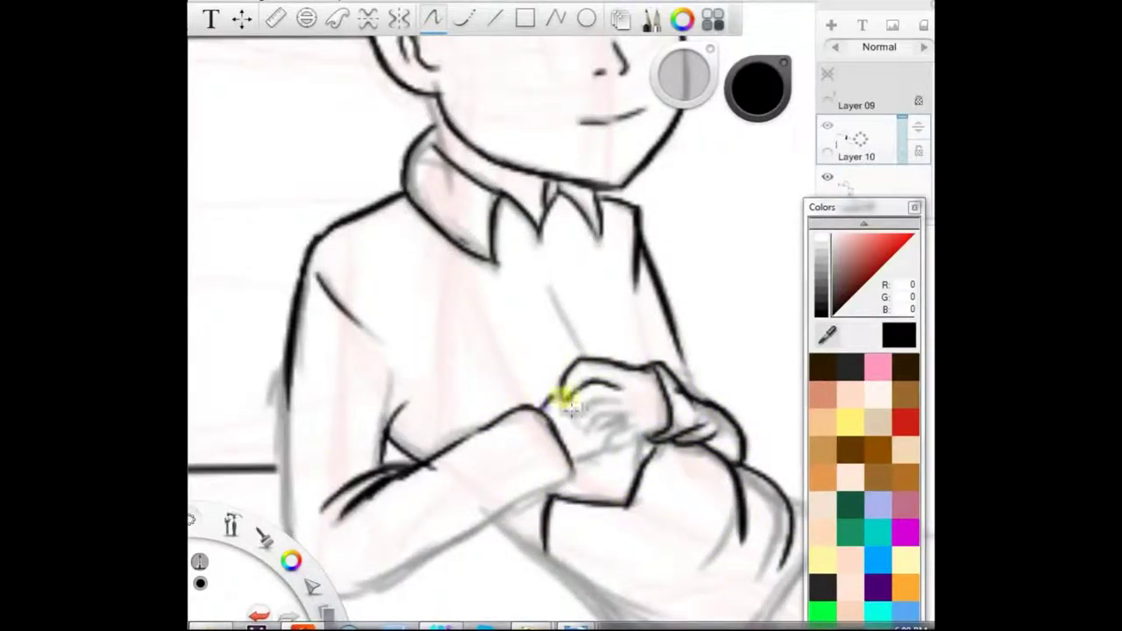
left_click_drag(605, 438, 630, 438)
left_click_drag(573, 462, 659, 433)
Ink the underside of the boy's forearm, his elbow and outer sleeve, and the adjoining shirt folds
left_click_drag(494, 524, 550, 562)
left_click_drag(571, 469, 414, 567)
left_click_drag(472, 449, 506, 496)
left_click_drag(280, 408, 290, 265)
mouse_move(301, 228)
left_mouse_down()
mouse_move(313, 439)
mouse_move(360, 454)
mouse_move(444, 425)
left_mouse_up()
left_click_drag(354, 427, 399, 407)
left_click_drag(453, 452, 421, 454)
mouse_move(349, 474)
left_mouse_down()
mouse_move(277, 409)
mouse_move(331, 453)
left_mouse_up()
Ink the boy's lower shirt, waist and the thighs of his trousers in black
left_click_drag(681, 466, 408, 301)
left_click_drag(303, 272, 412, 326)
mouse_move(280, 253)
left_mouse_down()
mouse_move(380, 389)
mouse_move(456, 425)
left_mouse_up()
mouse_move(597, 215)
left_mouse_down()
mouse_move(469, 419)
mouse_move(526, 256)
left_mouse_up()
left_click_drag(531, 194, 597, 215)
mouse_move(655, 332)
left_mouse_down()
mouse_move(670, 307)
mouse_move(458, 310)
left_mouse_up()
left_click_drag(281, 377, 450, 441)
left_click_drag(472, 281, 627, 336)
left_click_drag(545, 313, 695, 310)
left_click_drag(613, 333, 767, 320)
left_click_drag(408, 185, 664, 215)
Ink the underside of the boy's nearer trouser leg down to its cuff
key("space")
left_click_drag(533, 195, 510, 325)
key("space")
mouse_move(543, 368)
left_mouse_down()
mouse_move(405, 303)
mouse_move(368, 331)
left_mouse_up()
left_click_drag(298, 273, 422, 292)
mouse_move(380, 289)
left_mouse_down()
mouse_move(512, 350)
mouse_move(622, 280)
mouse_move(618, 367)
left_mouse_up()
Ink the nearer sock and shoe, including the sole contour and its crease lines
mouse_move(649, 283)
left_mouse_down()
mouse_move(605, 328)
mouse_move(606, 357)
mouse_move(630, 343)
left_mouse_up()
mouse_move(691, 207)
left_mouse_down()
mouse_move(662, 250)
mouse_move(654, 333)
mouse_move(665, 368)
left_mouse_up()
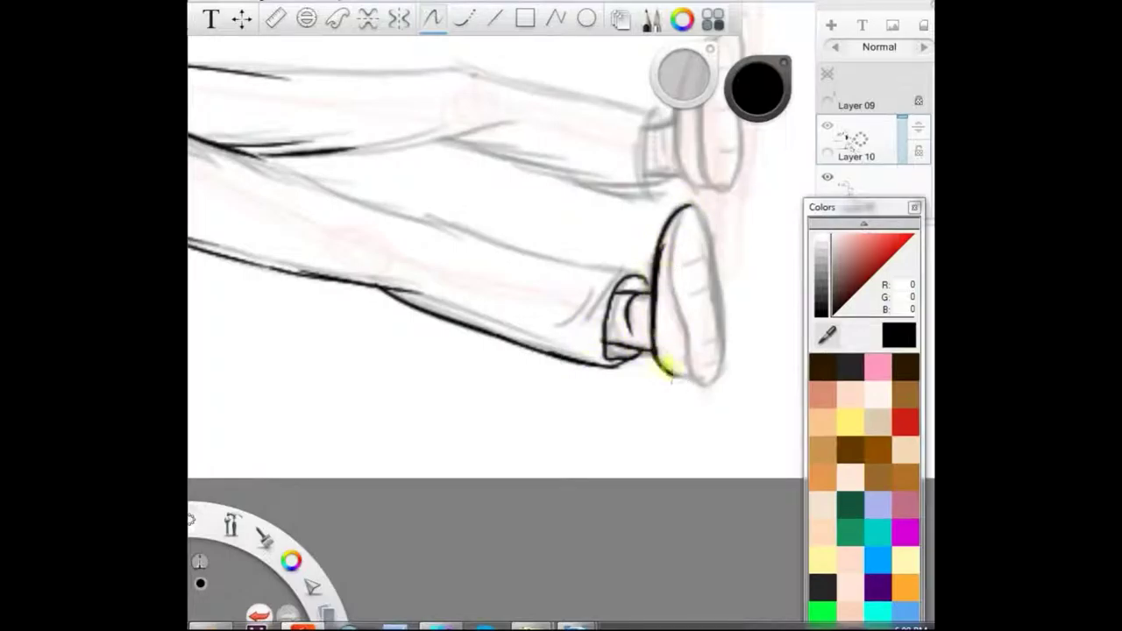
left_click_drag(716, 249, 717, 363)
left_click_drag(677, 262, 707, 253)
left_click_drag(693, 297, 713, 289)
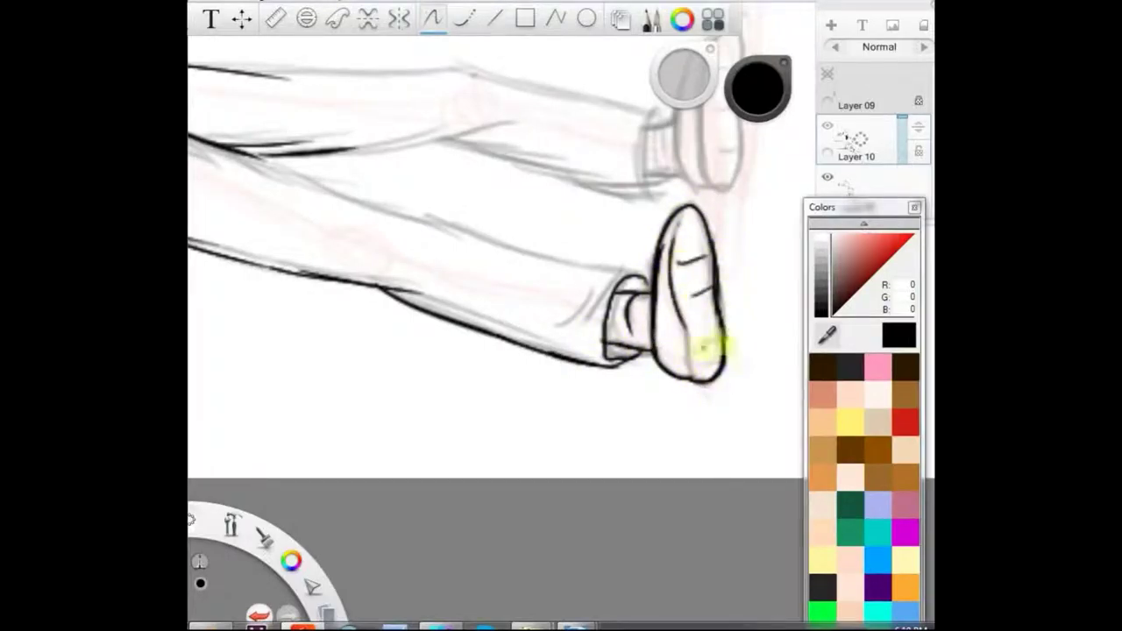
Ink the upper edge of the nearer trouser leg and the thigh and knee lines of the farther leg
mouse_move(249, 151)
left_mouse_down()
mouse_move(491, 244)
mouse_move(596, 270)
left_mouse_up()
left_click_drag(412, 171, 452, 310)
left_click_drag(270, 207, 413, 227)
left_click_drag(302, 213, 507, 210)
left_click_drag(372, 295, 556, 272)
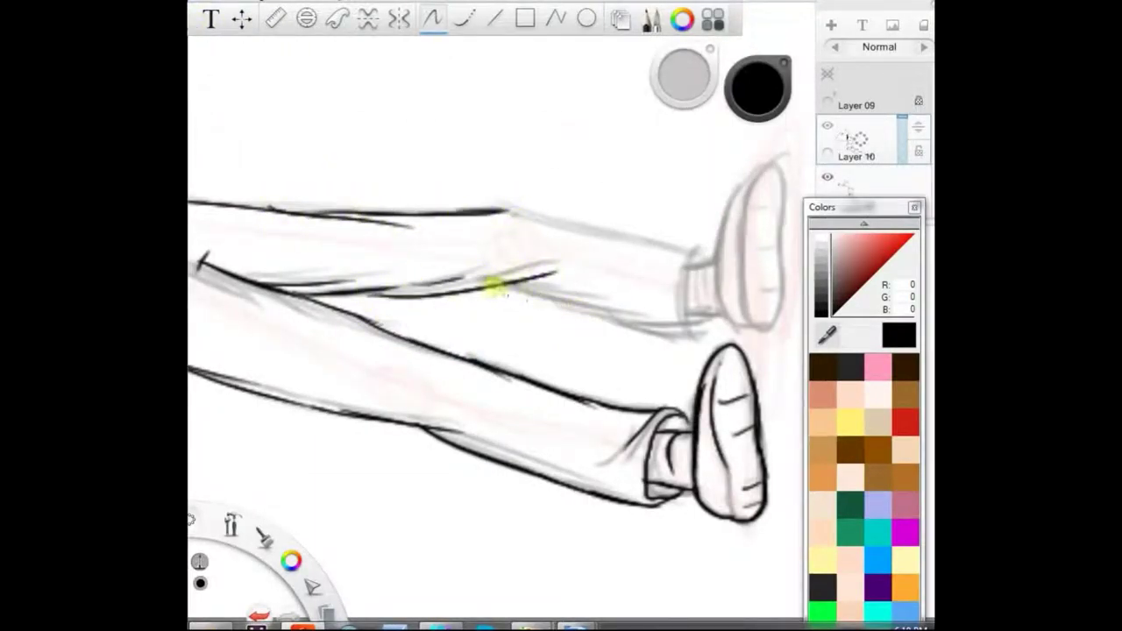
Ink the farther leg's calf, cuff and sock, and its shoe with sole creases
left_click_drag(483, 287, 693, 330)
mouse_move(697, 250)
left_mouse_down()
mouse_move(686, 324)
mouse_move(709, 311)
left_mouse_up()
mouse_move(779, 162)
left_mouse_down()
mouse_move(744, 187)
mouse_move(720, 317)
left_mouse_up()
left_click_drag(744, 200, 748, 289)
left_click_drag(750, 211, 775, 205)
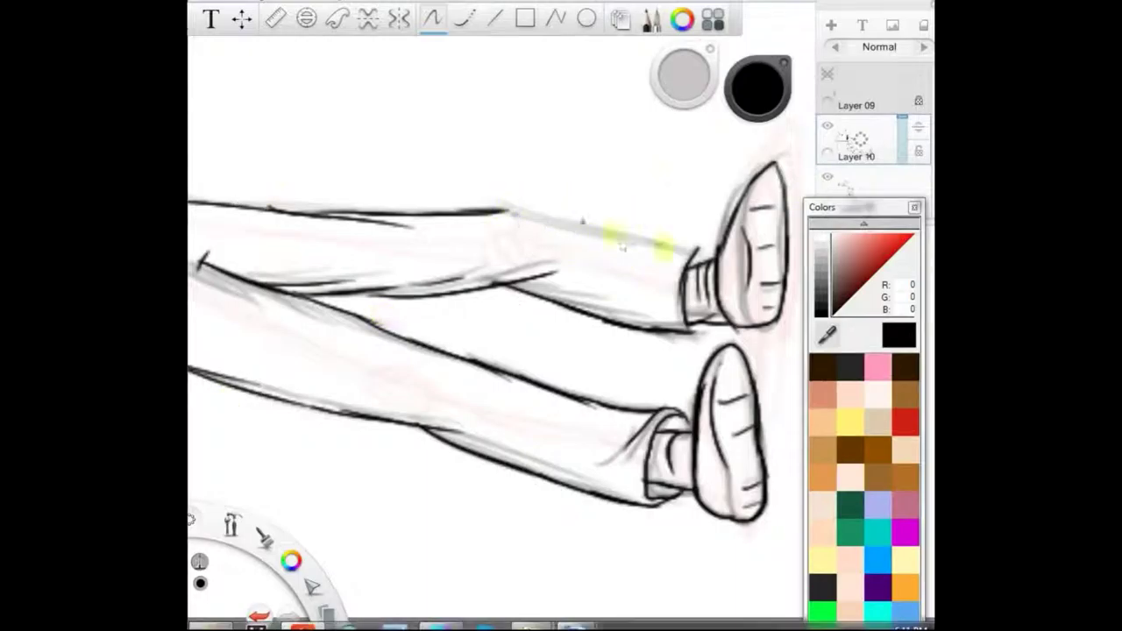
left_click_drag(698, 254, 509, 211)
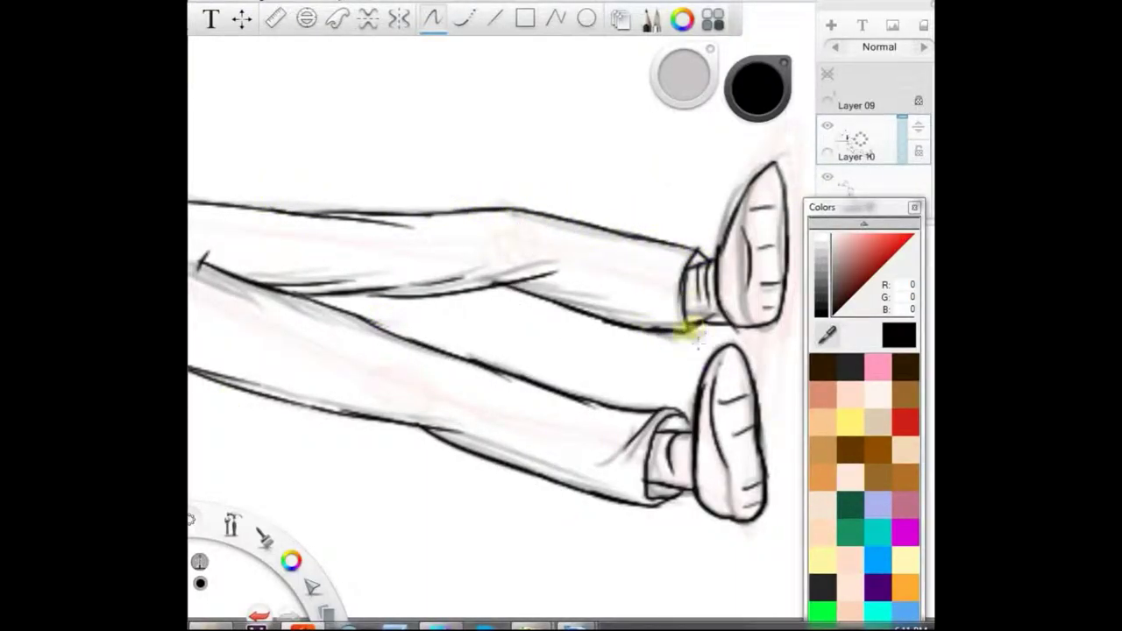
On a new layer beneath the linework, outline the doghouse with straight red lines and fill its roof and wall red (R 255, G 14, B 0)
key("space")
left_click_drag(649, 162, 499, 300)
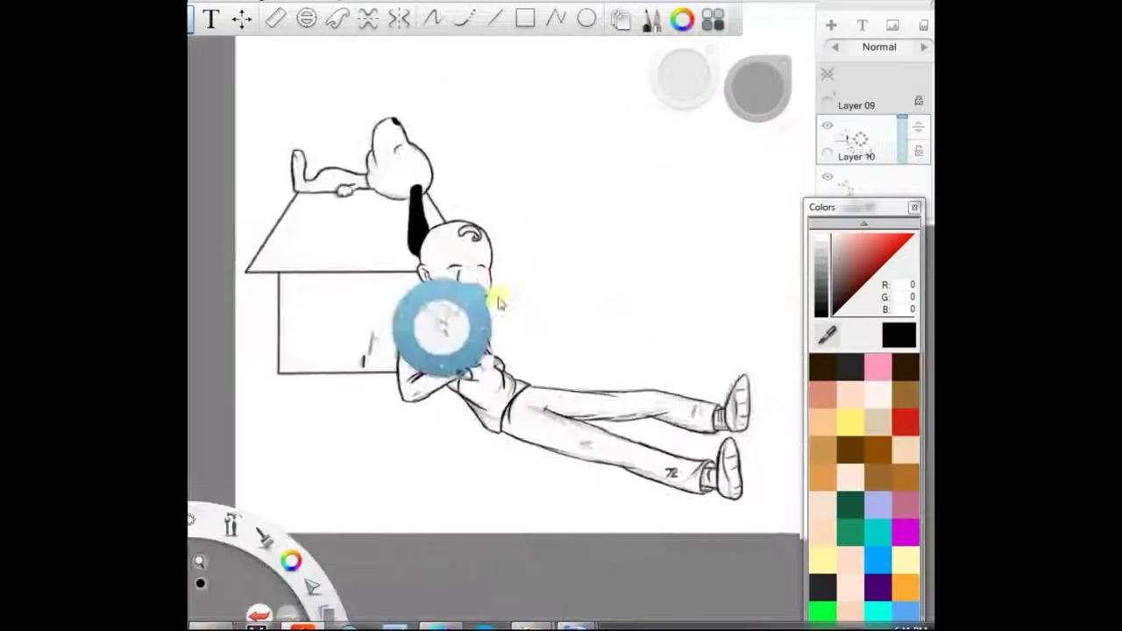
left_click(831, 24)
left_click_drag(812, 209, 790, 333)
left_click(889, 361)
left_click(495, 17)
mouse_move(299, 192)
left_mouse_down()
mouse_move(247, 272)
mouse_move(429, 268)
left_mouse_up()
key("ctrl+z")
key("ctrl+y")
mouse_move(289, 277)
left_mouse_down()
mouse_move(281, 374)
mouse_move(430, 366)
mouse_move(435, 261)
left_mouse_up()
left_click(355, 320)
left_click(386, 243)
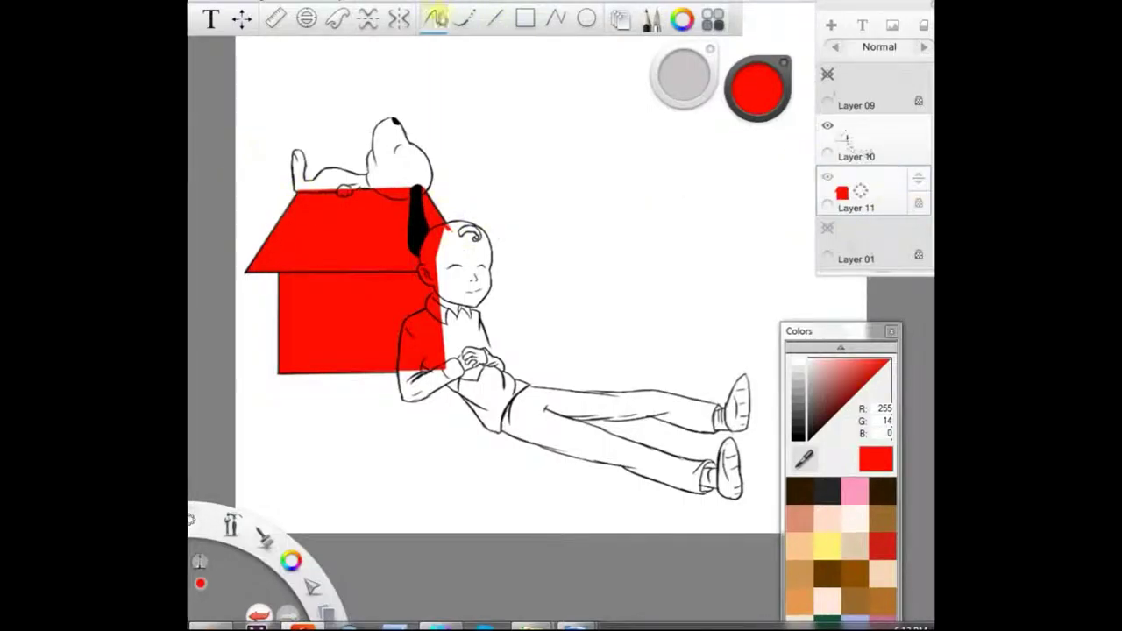
Draw a thick dark red (R 72, G 4, B 0) shadow under the roof edge and horizontal board lines across the wall and roof
left_click(831, 420)
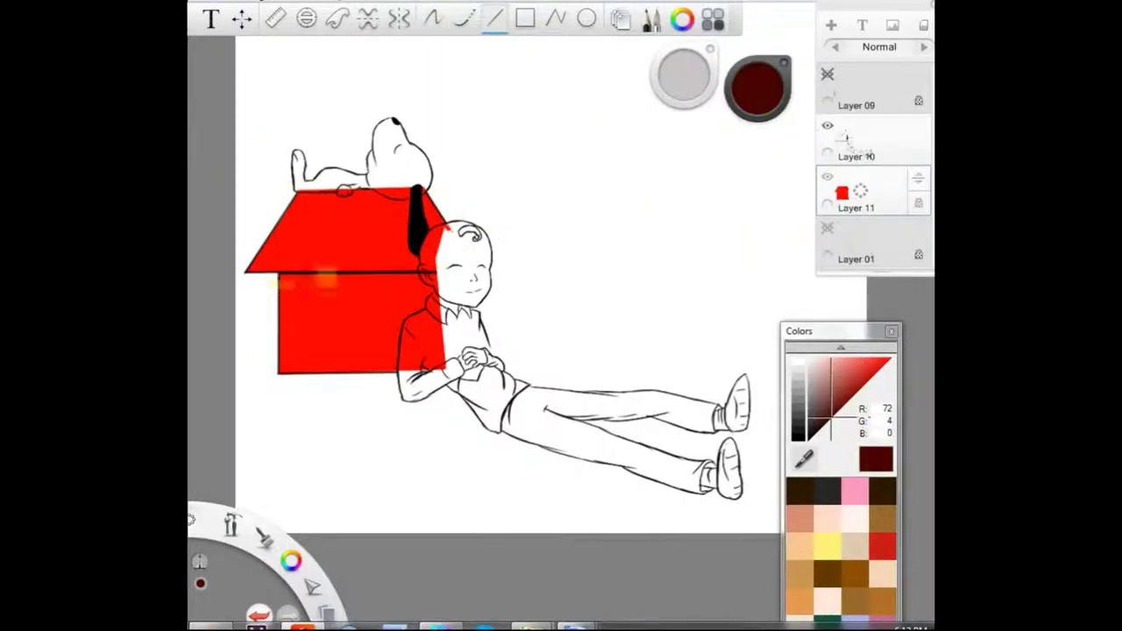
left_click_drag(326, 278, 432, 275)
left_click_drag(265, 277, 357, 274)
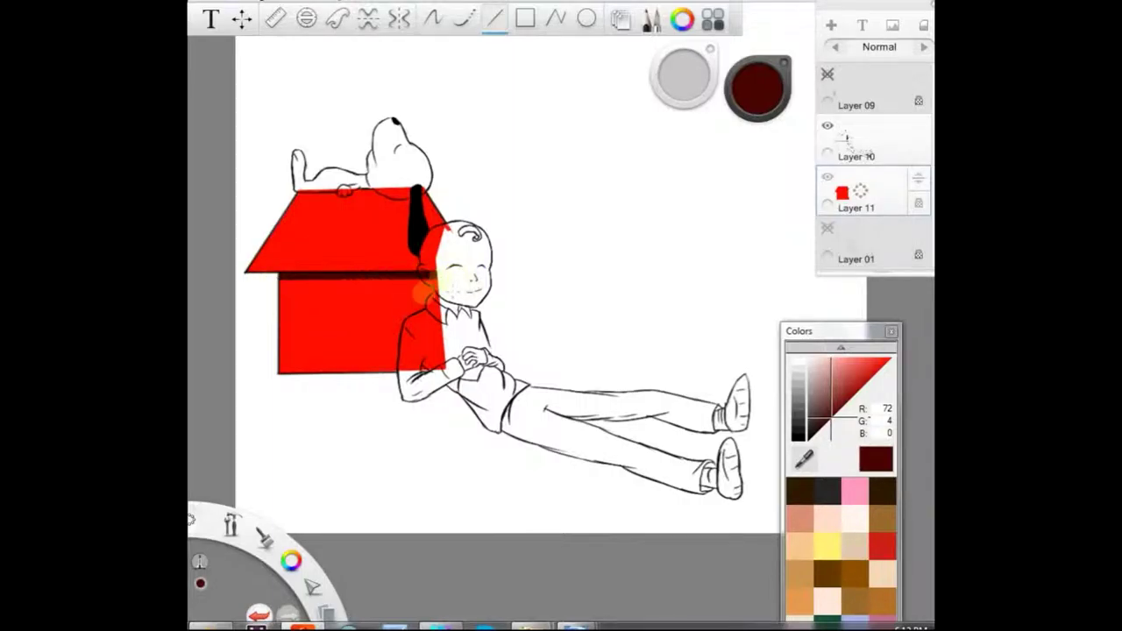
left_click_drag(422, 299, 289, 298)
mouse_move(292, 323)
left_mouse_down()
mouse_move(428, 323)
mouse_move(428, 349)
left_mouse_up()
left_click_drag(266, 248, 493, 245)
left_click_drag(278, 228, 485, 224)
left_click_drag(284, 209, 489, 209)
Paint freehand dark red shadows on the roof along the underside of the dog's body and head
left_click(433, 19)
key("space")
mouse_move(378, 178)
left_mouse_down()
mouse_move(464, 281)
mouse_move(476, 253)
mouse_move(428, 273)
mouse_move(304, 261)
left_mouse_up()
left_click_drag(509, 254, 607, 283)
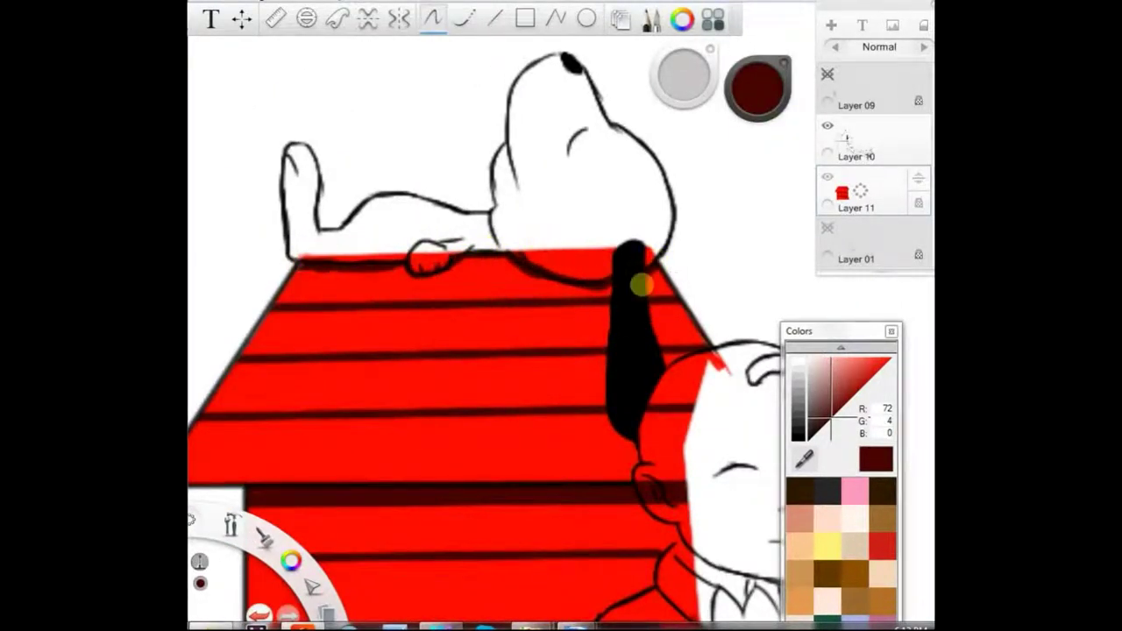
Paint a darker red-black (R 35, G 2, B 0) shadow on the doghouse along the boy's neck, shoulder and back
left_click(813, 433)
left_click_drag(677, 541, 634, 602)
key("space")
mouse_move(503, 235)
left_mouse_down()
mouse_move(393, 248)
mouse_move(472, 238)
left_mouse_up()
left_click_drag(561, 558, 447, 298)
left_click_drag(511, 253, 451, 342)
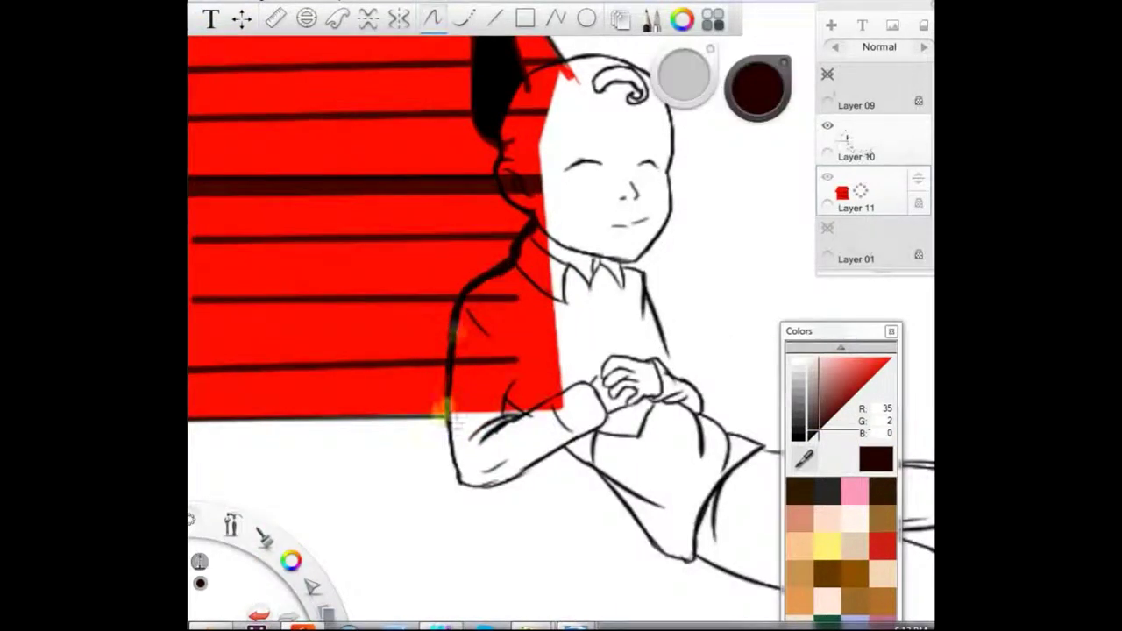
Add a layer between the linework and the doghouse colour, and set the paint colour to grey (R 102, G 102, B 102)
key("space")
left_click_drag(397, 63, 495, 290)
left_click_drag(860, 191, 836, 137)
key("space")
left_click_drag(479, 158, 515, 318)
left_click_drag(491, 350, 537, 311)
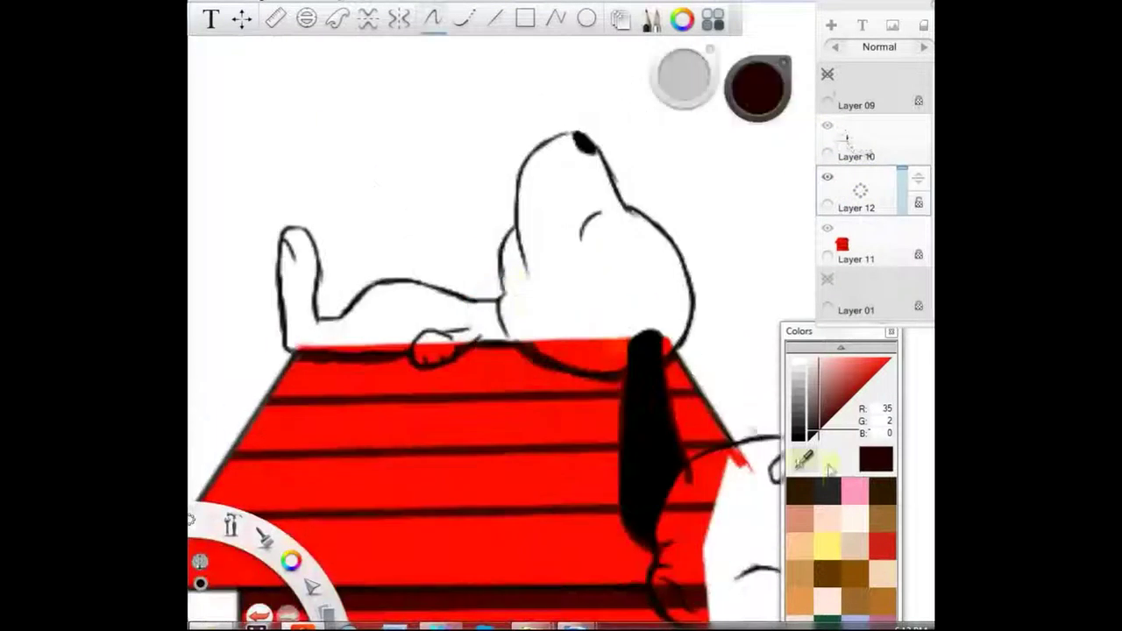
left_click(799, 408)
left_click(589, 285)
left_click(465, 321)
key("ctrl+z")
key("ctrl+z")
Trace the inside of the dog's contour in grey and fill its head, body, paw and foot
key("s")
left_click_drag(574, 134, 525, 211)
mouse_move(507, 260)
left_mouse_down()
mouse_move(501, 301)
mouse_move(361, 295)
mouse_move(321, 324)
mouse_move(292, 235)
mouse_move(287, 327)
mouse_move(302, 344)
mouse_move(413, 352)
mouse_move(461, 341)
mouse_move(601, 370)
mouse_move(674, 346)
mouse_move(618, 211)
left_mouse_up()
left_click_drag(591, 151, 677, 261)
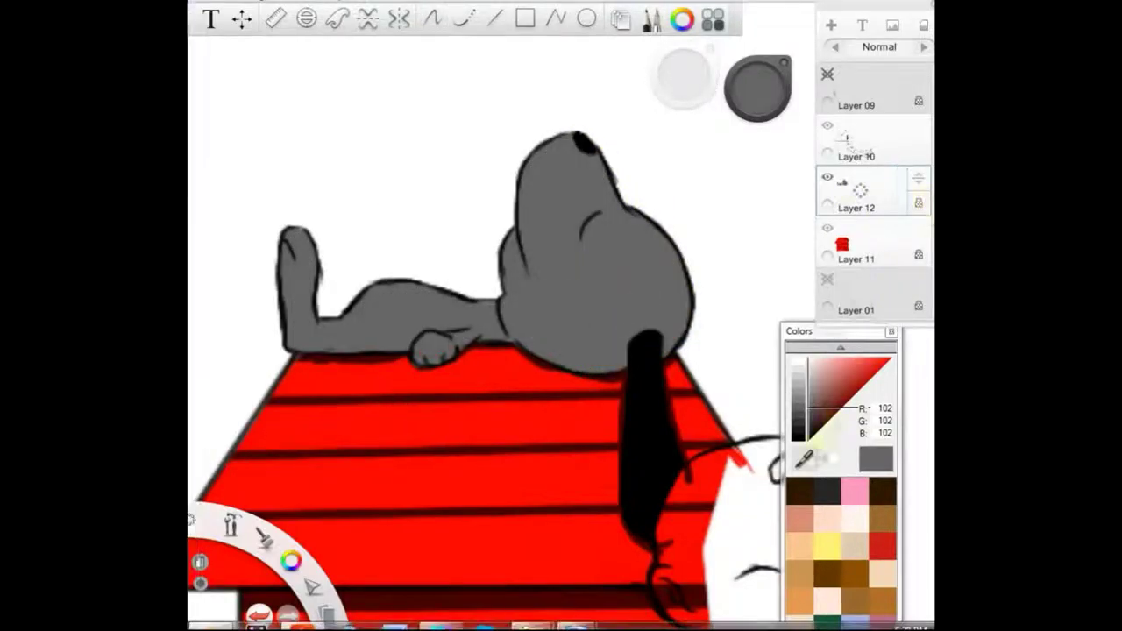
Repaint the dog's grey fill white (R 255, G 255, B 255) with the freehand brush
left_click(799, 363)
left_click(433, 18)
mouse_move(561, 219)
left_mouse_down()
mouse_move(616, 175)
mouse_move(263, 305)
left_mouse_up()
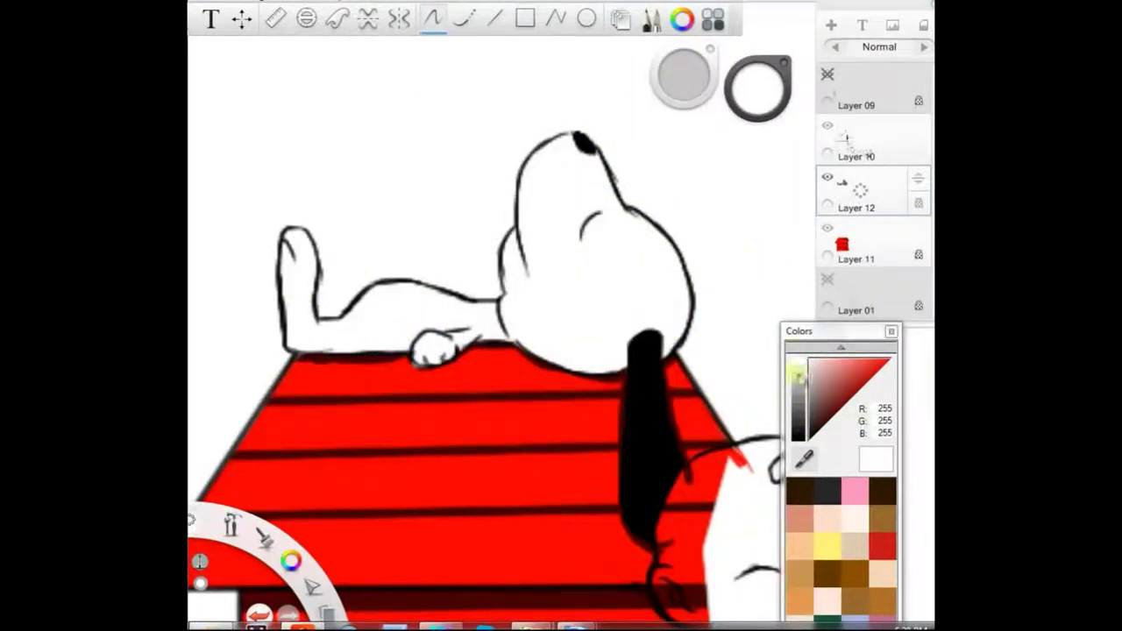
Shade the dog's edges, ear base, eye and foot with light grey (R 204, G 204, B 204) and darker grey (R 77, G 77, B 77)
left_click(799, 377)
left_click_drag(499, 335, 512, 338)
left_click_drag(631, 344, 622, 371)
left_click_drag(690, 316, 664, 340)
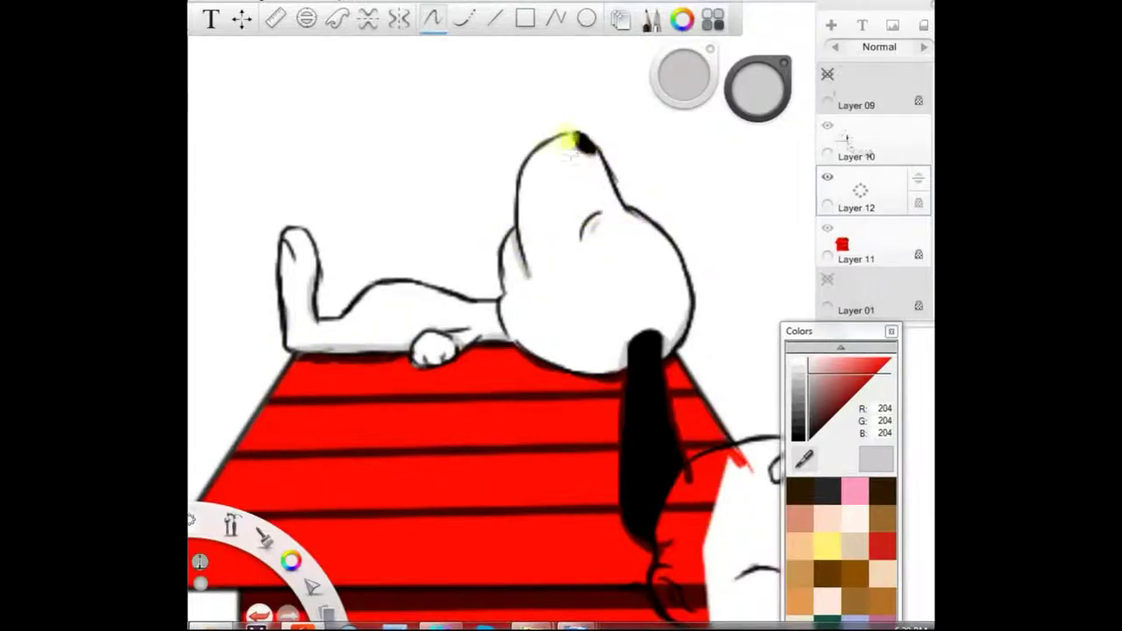
left_click(799, 415)
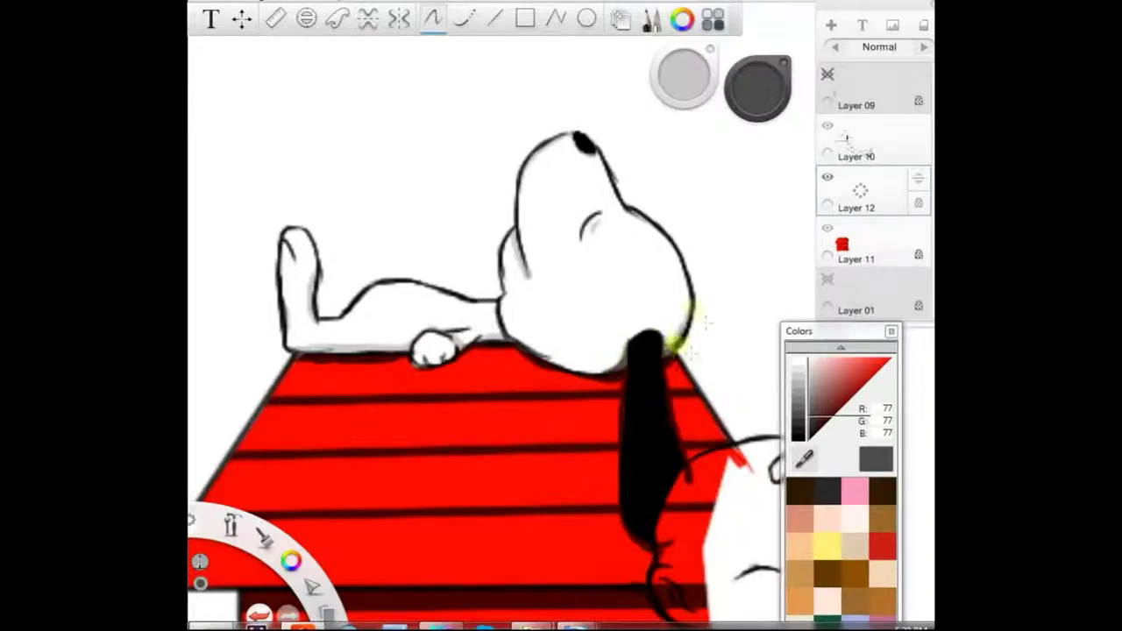
left_click_drag(378, 356, 293, 352)
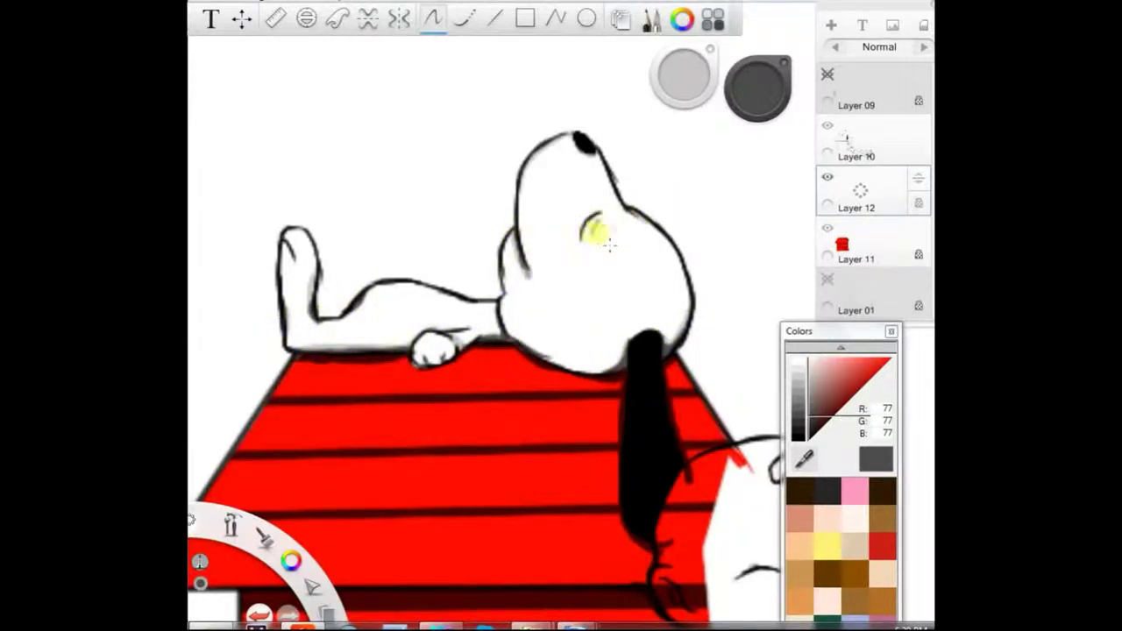
left_click(533, 354, "alt")
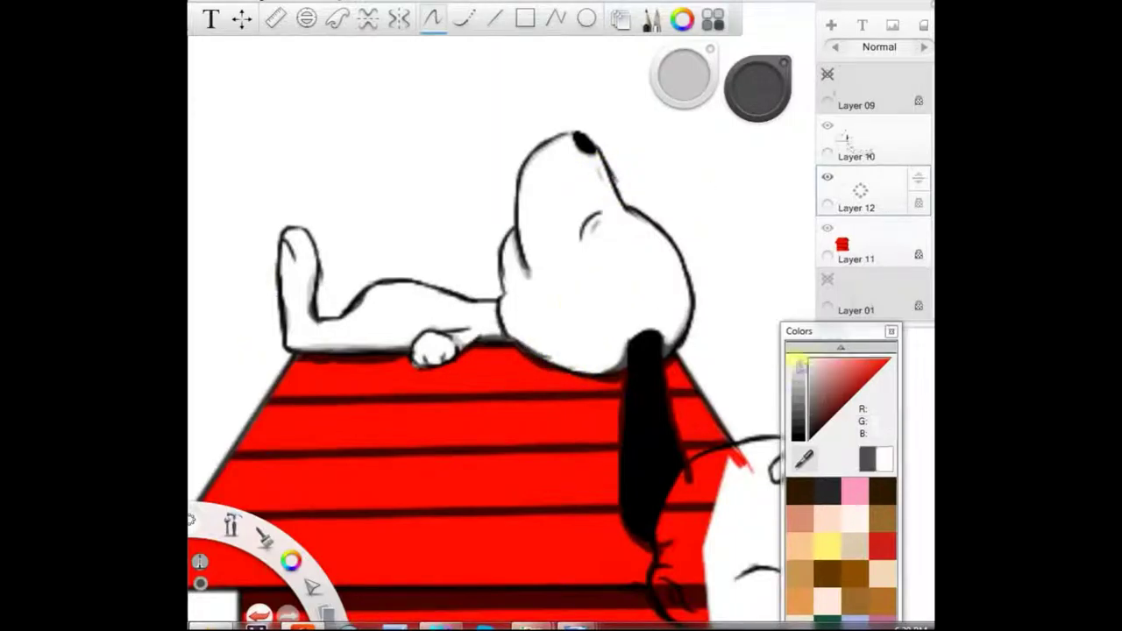
Outline the inside of the boy's head, ear and neck in skin tone (R 248, G 198, B 143) and fill them
left_click_drag(526, 338, 413, 233)
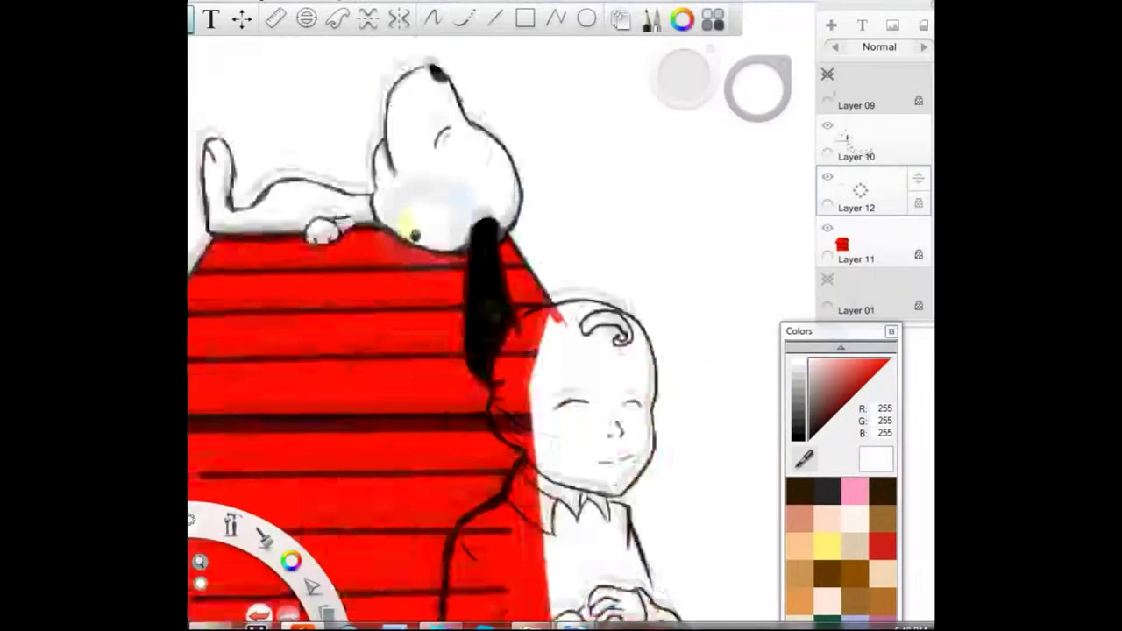
left_click_drag(562, 386, 533, 261)
left_click(802, 544)
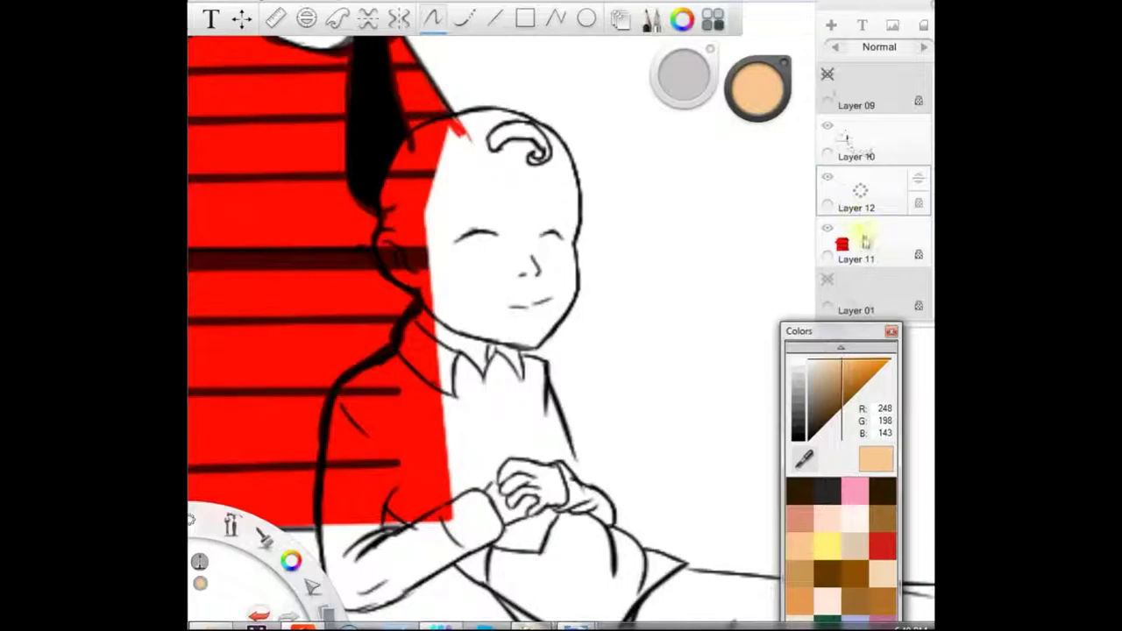
mouse_move(504, 112)
left_mouse_down()
mouse_move(422, 129)
mouse_move(392, 175)
mouse_move(376, 237)
mouse_move(401, 288)
mouse_move(428, 292)
mouse_move(489, 351)
left_mouse_up()
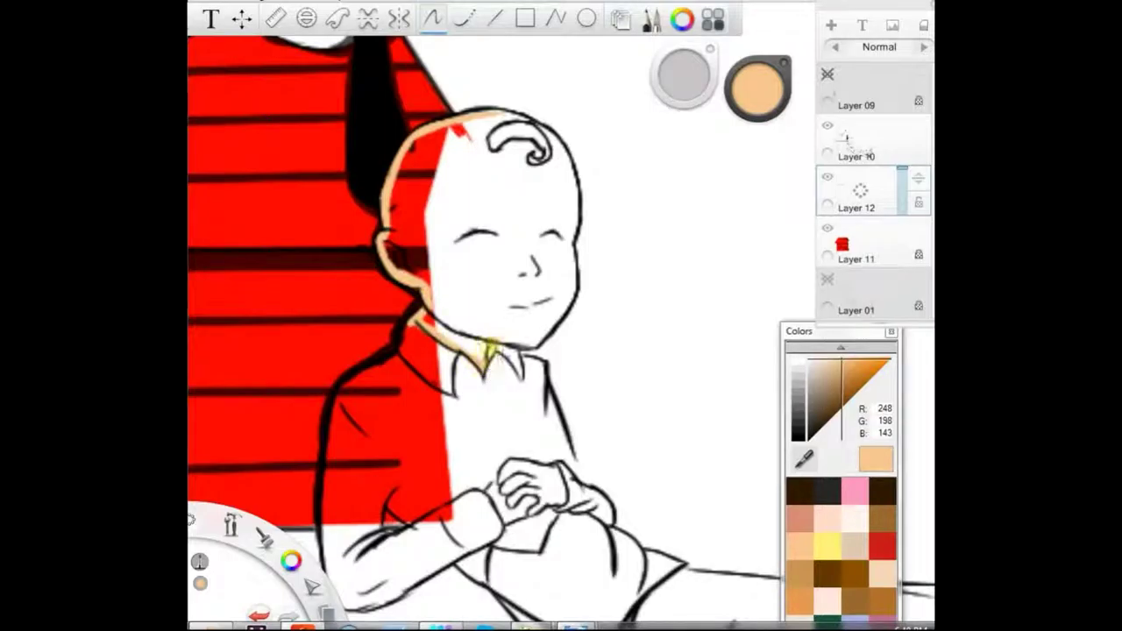
left_click_drag(552, 320, 576, 278)
left_click_drag(554, 142, 504, 94)
left_click(451, 259)
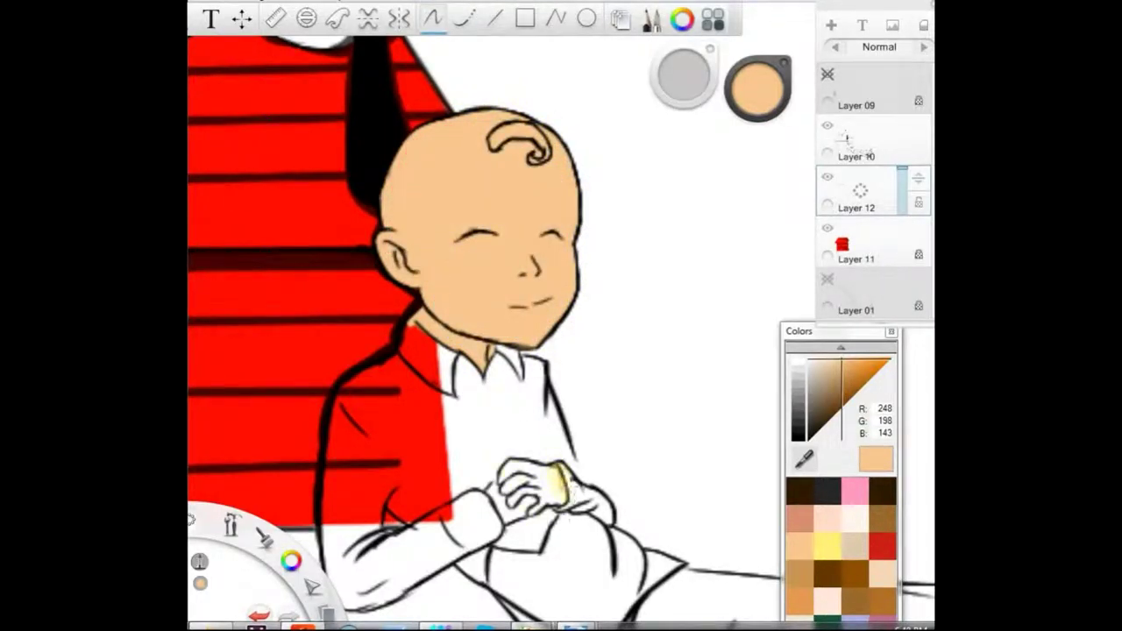
Outline and fill the boy's clasped hands with the same skin tone
mouse_move(499, 502)
left_mouse_down()
mouse_move(503, 472)
mouse_move(488, 493)
left_mouse_up()
left_click(525, 485)
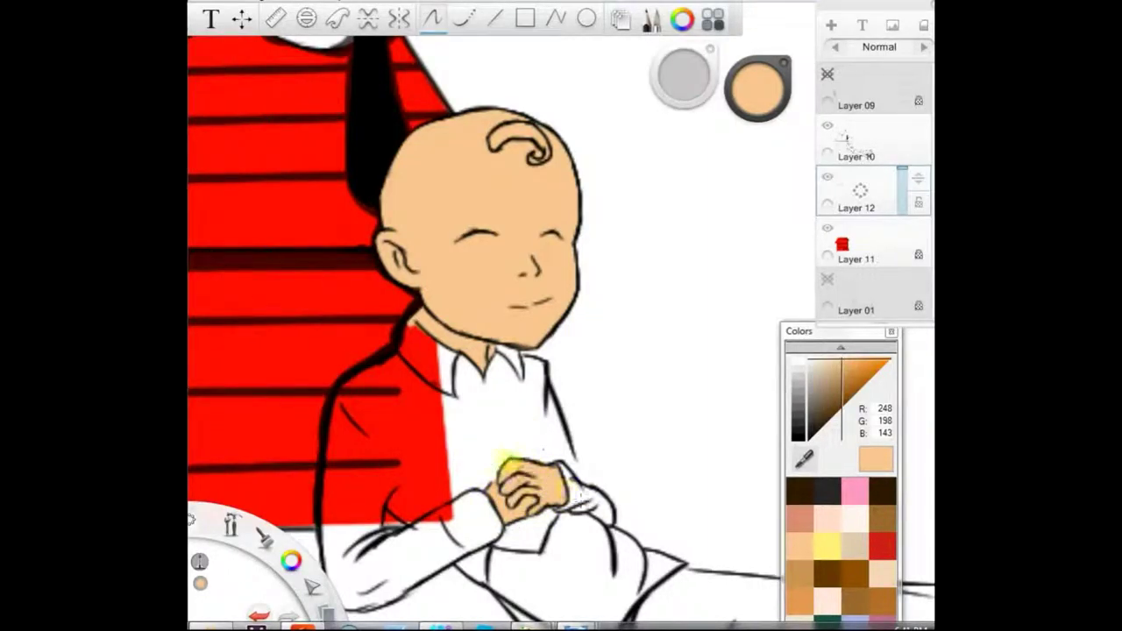
Shade the boy's neck, hair curl, nose and hands in brown (R 134, G 65, B 39), and draw black eyebrows
left_click(853, 401)
left_click(799, 519)
left_click_drag(853, 382, 839, 396)
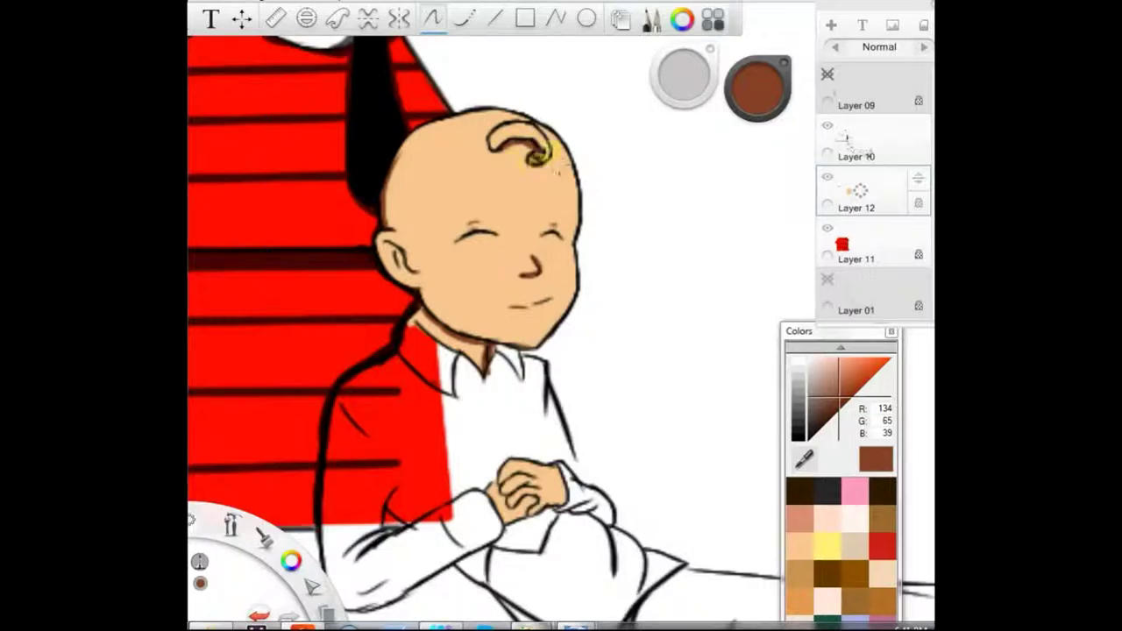
left_click_drag(419, 317, 488, 370)
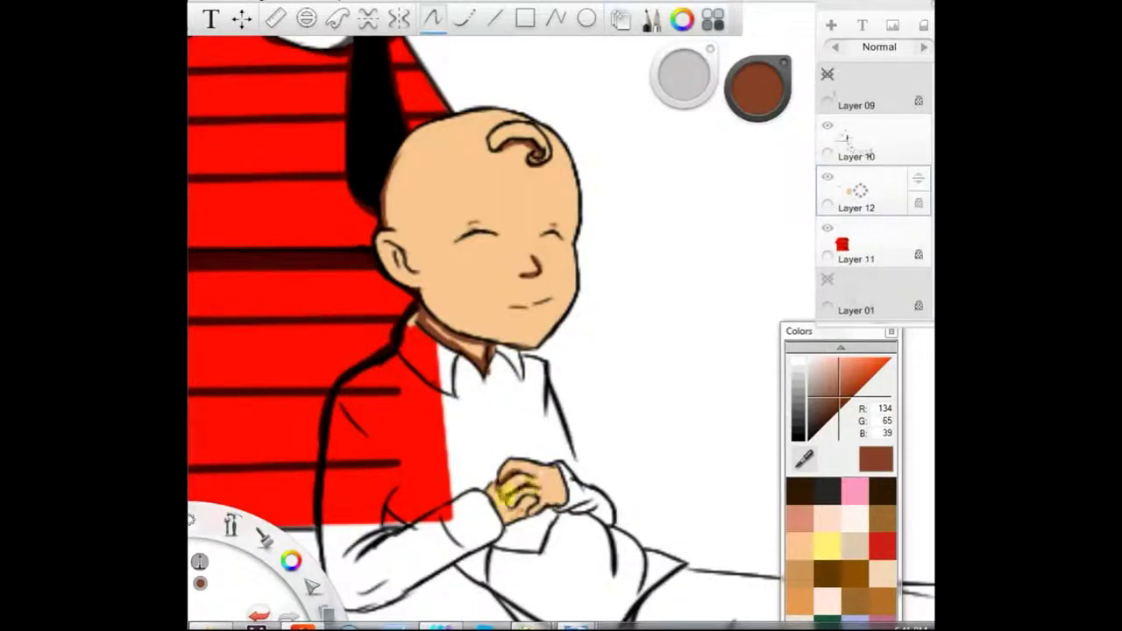
left_click_drag(497, 506, 512, 524)
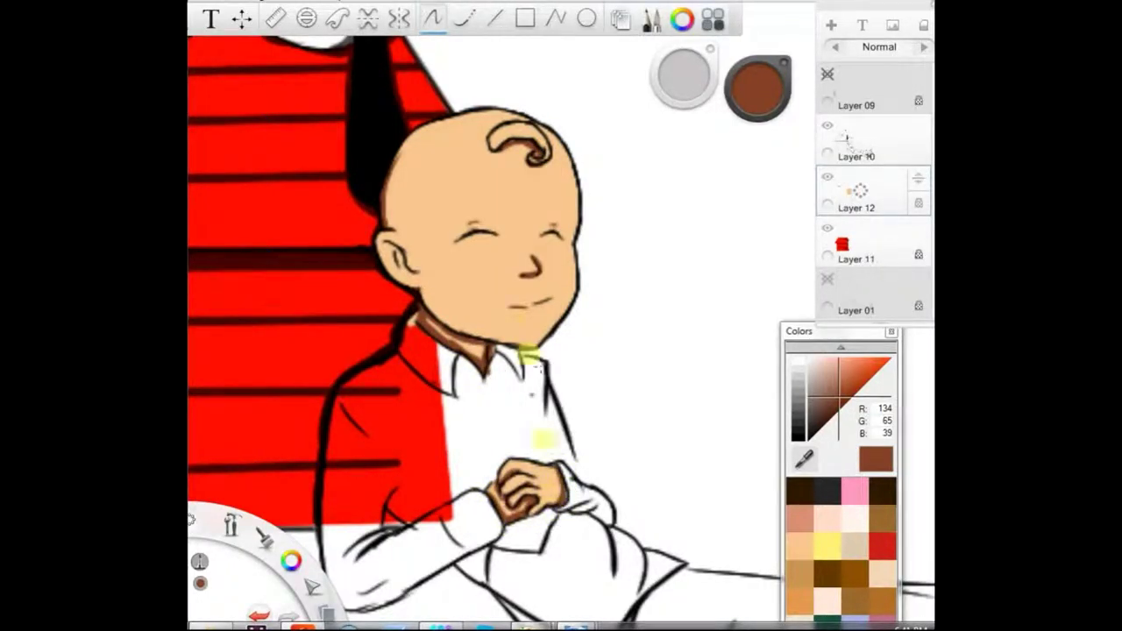
left_click(804, 437)
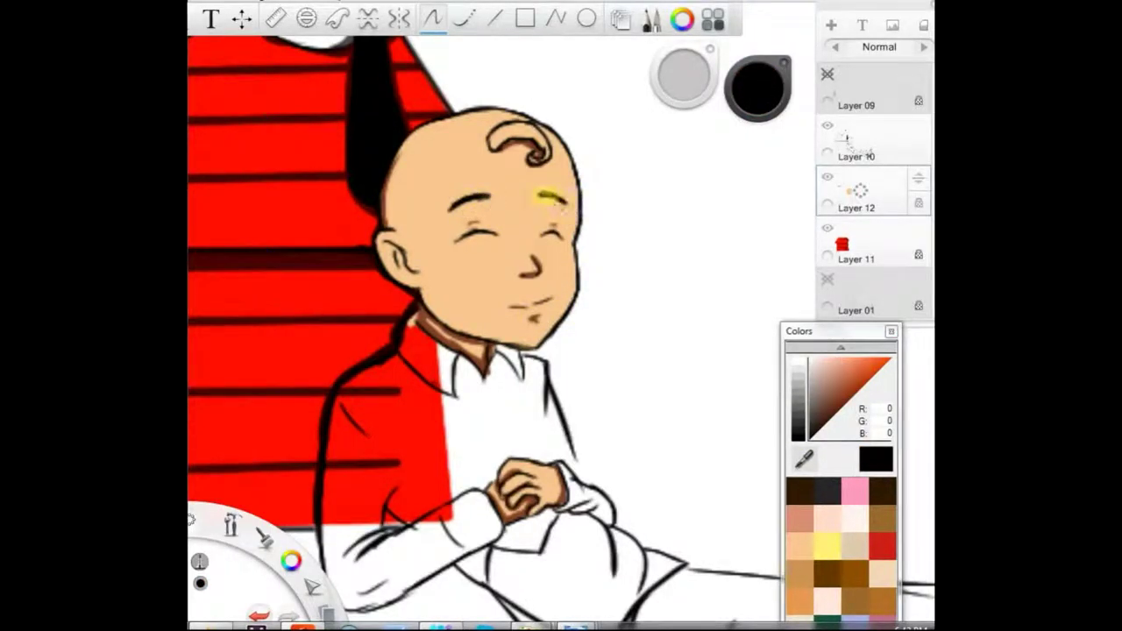
left_click(800, 547)
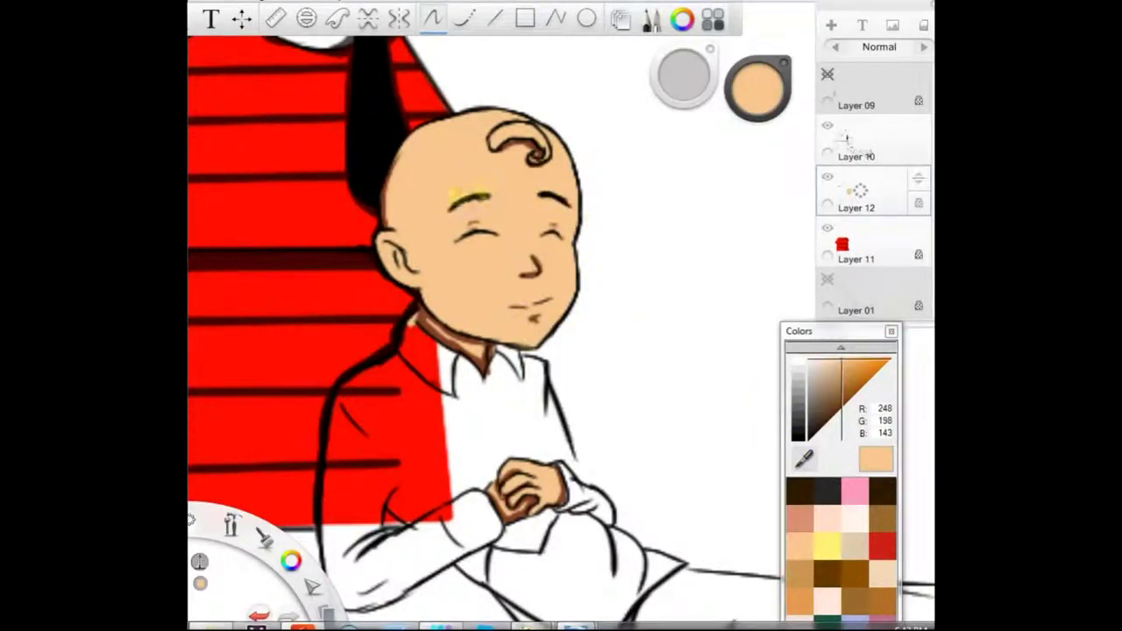
Add a shirt layer above the skin layer and choose dark yellow (R 173, G 165, B 0) as the brush colour
key("space")
left_click_drag(521, 443, 503, 312)
left_click_drag(860, 243, 854, 195)
left_click(823, 544)
left_click(844, 348)
left_click(852, 393)
left_click(844, 348)
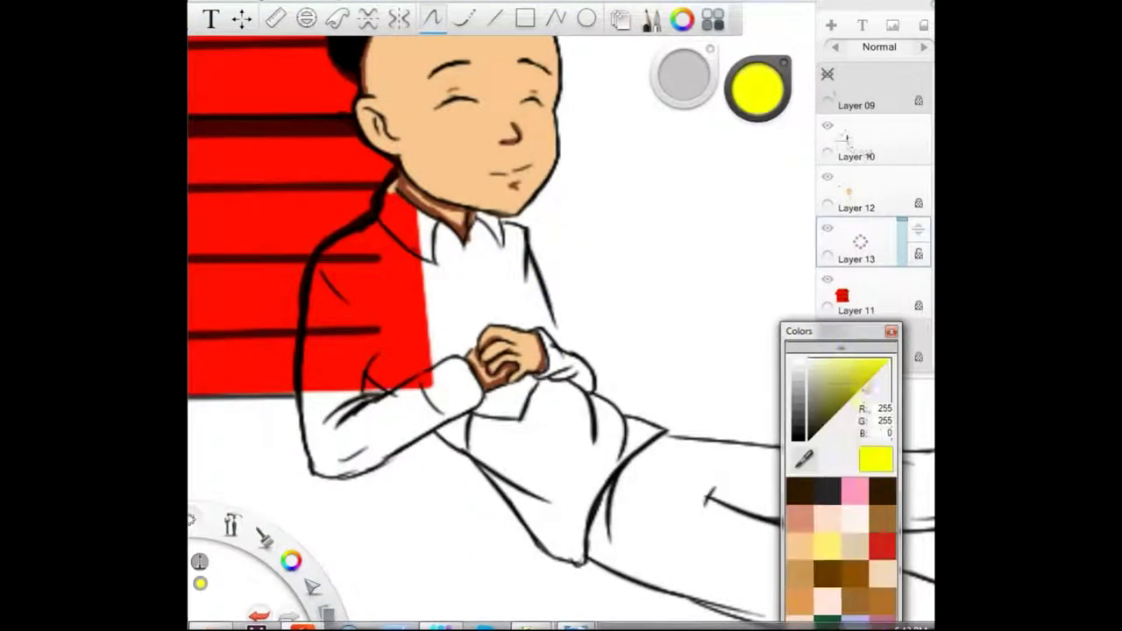
left_click(864, 385)
left_click(849, 348)
left_click(863, 377)
left_click(844, 348)
left_click_drag(398, 182, 387, 212)
left_click_drag(860, 243, 855, 189)
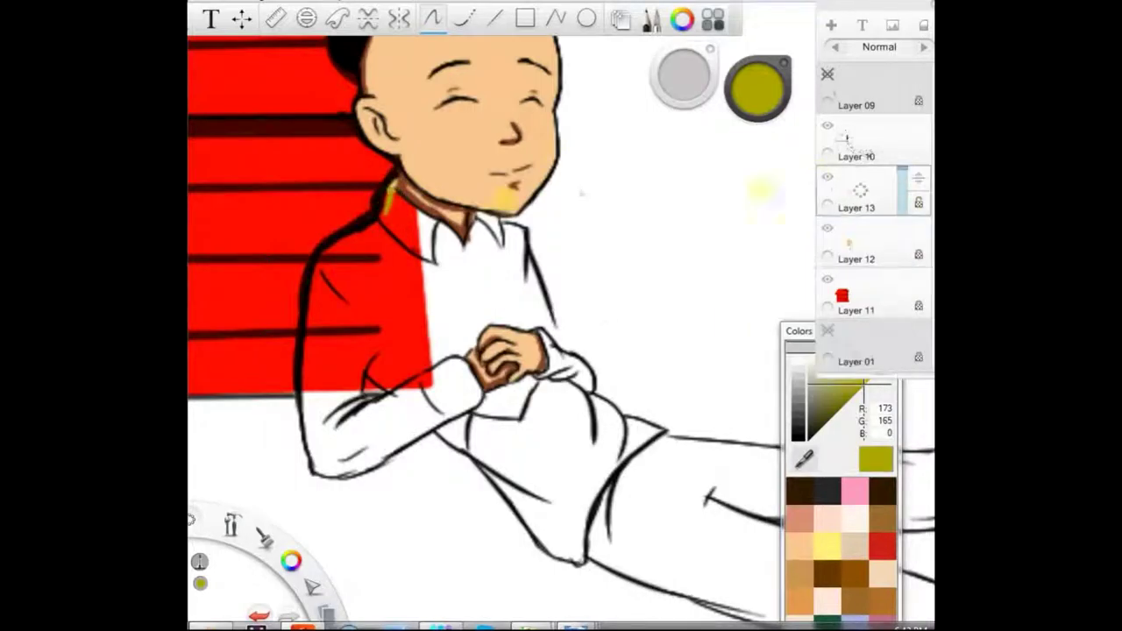
Outline the inside of the boy's sleeves, collar and torso in dark yellow and fill the shirt
mouse_move(391, 186)
left_mouse_down()
mouse_move(318, 263)
mouse_move(299, 421)
mouse_move(324, 477)
mouse_move(470, 399)
mouse_move(526, 326)
left_mouse_up()
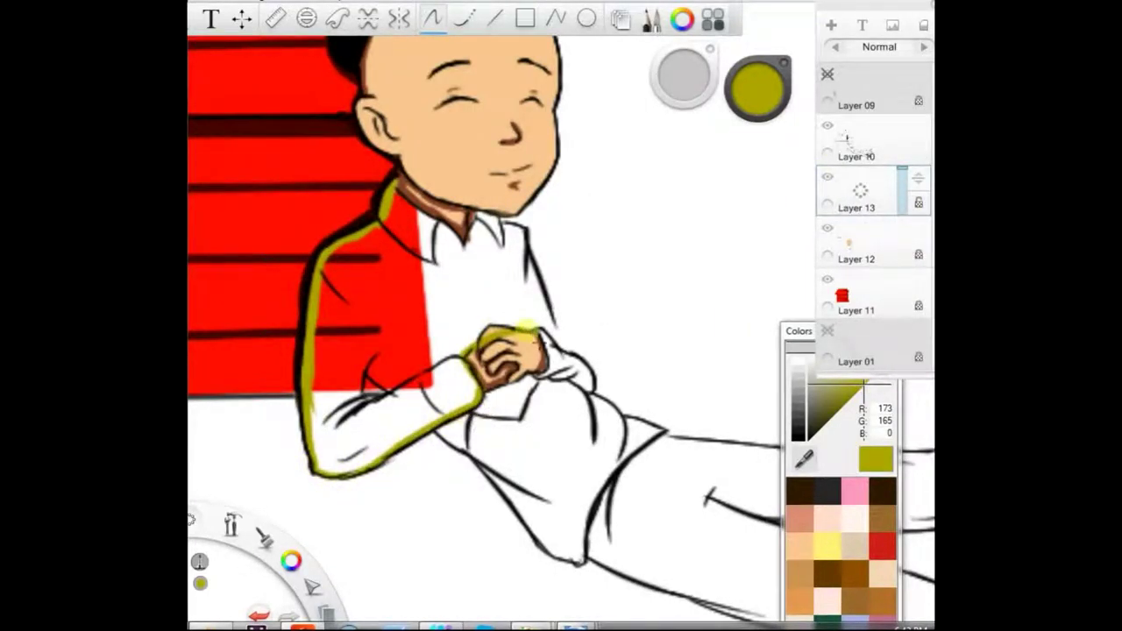
mouse_move(537, 375)
left_mouse_down()
mouse_move(596, 386)
mouse_move(504, 227)
mouse_move(464, 254)
mouse_move(426, 216)
left_mouse_up()
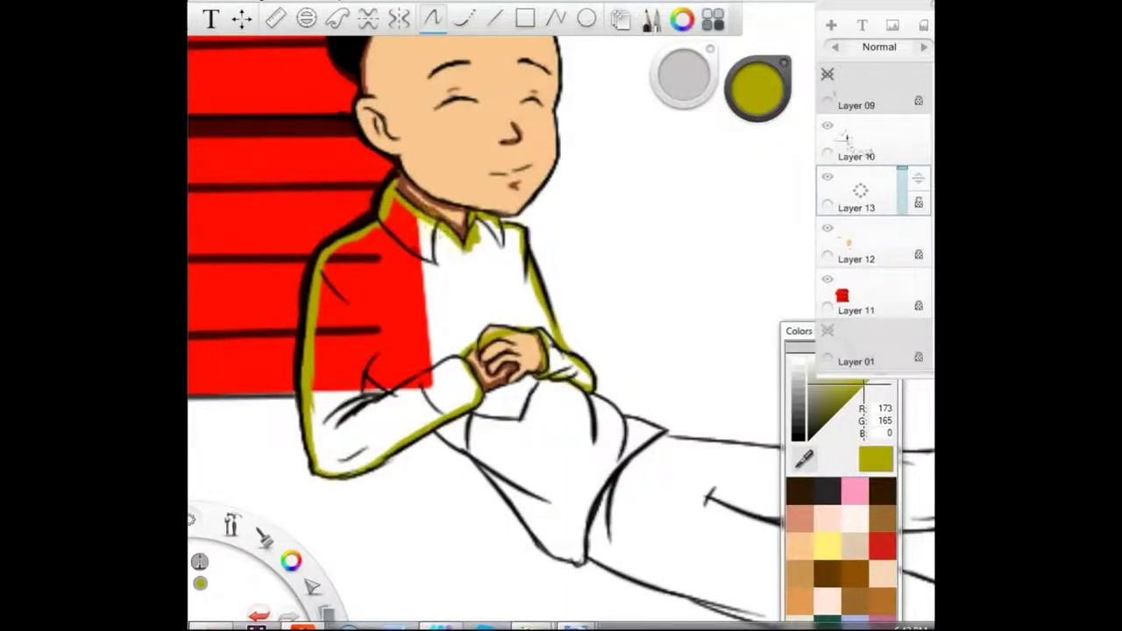
left_click(485, 283)
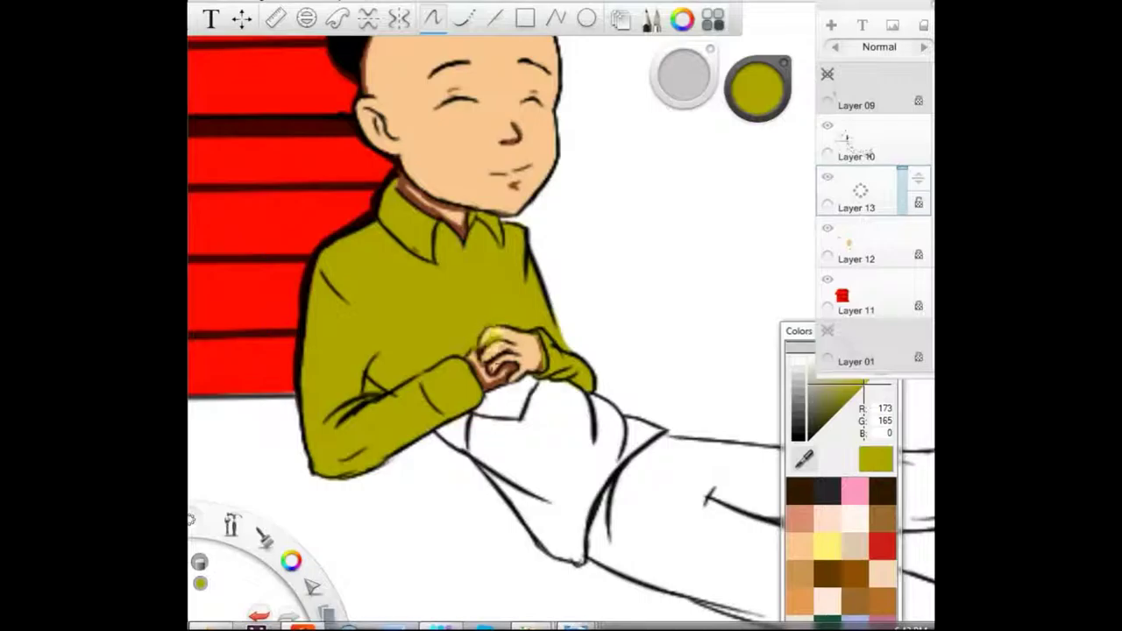
Extend the shirt colour down to the hem and recolour the whole shirt light yellow with the layer's transparency locked
left_click(192, 29)
key("space")
left_click_drag(513, 354, 501, 303)
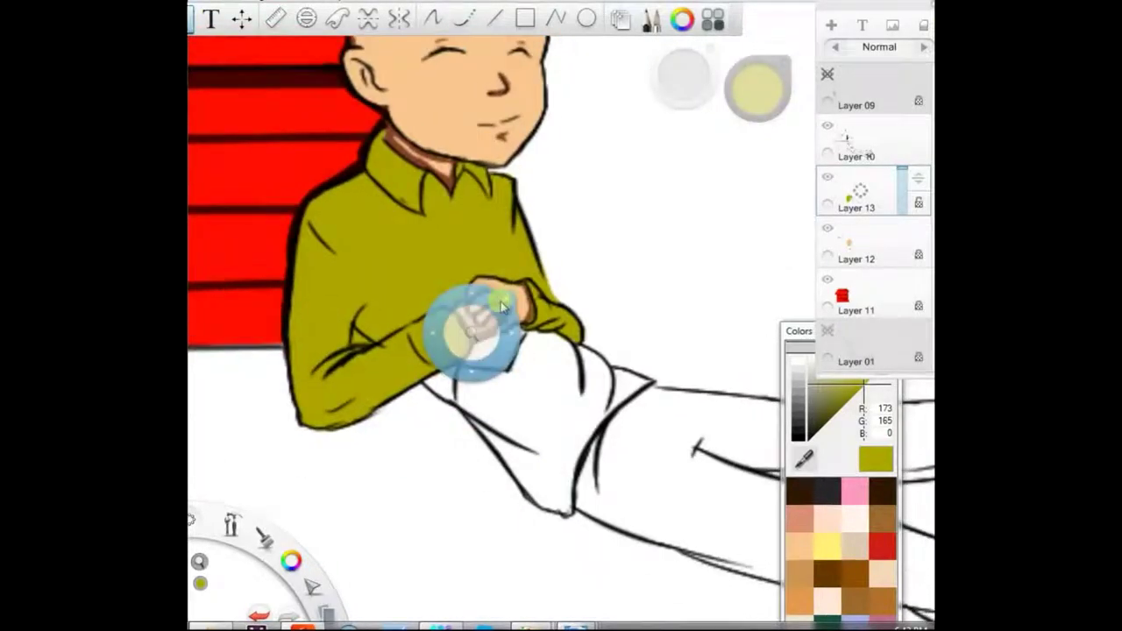
key("space")
mouse_move(387, 316)
left_mouse_down()
mouse_move(370, 388)
mouse_move(390, 361)
mouse_move(443, 443)
mouse_move(513, 499)
mouse_move(530, 420)
mouse_move(603, 341)
mouse_move(536, 291)
mouse_move(453, 272)
mouse_move(382, 326)
mouse_move(505, 465)
left_mouse_up()
key("space")
left_click_drag(457, 279, 569, 423)
left_click(827, 547)
left_click(919, 203)
left_click_drag(569, 342, 606, 474)
Shade the shirt with a darker yellow above the forearm, along the sleeve folds, under the collar and down the side
left_click_drag(798, 331, 758, 260)
left_click(816, 305)
mouse_move(363, 400)
left_mouse_down()
mouse_move(397, 430)
mouse_move(386, 432)
left_mouse_up()
left_click(919, 202)
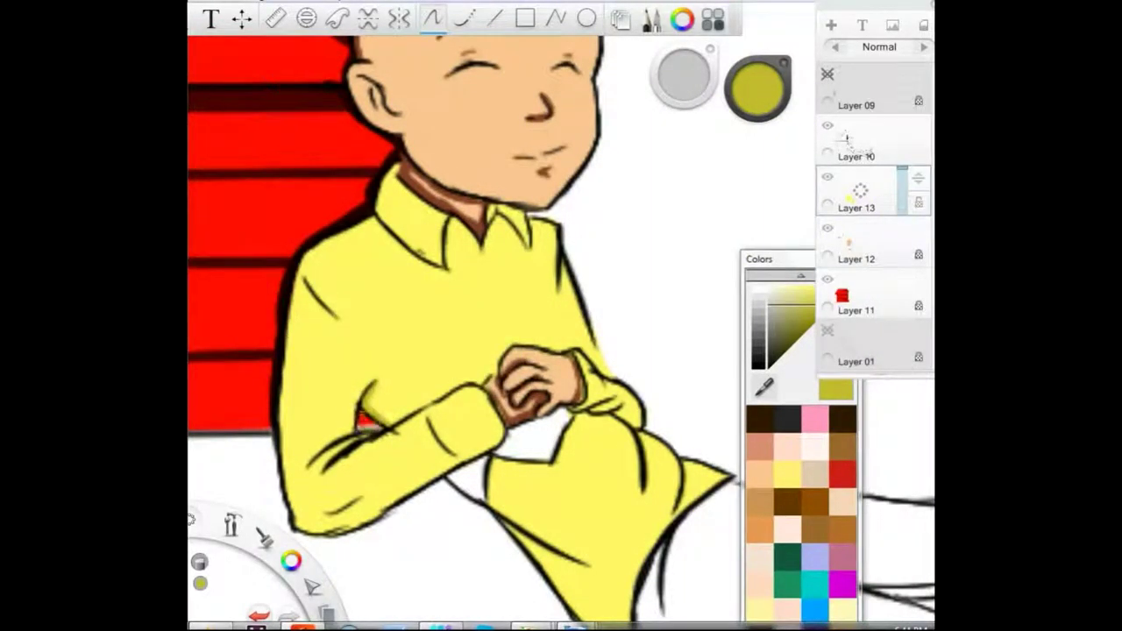
left_click(919, 202)
left_click_drag(458, 394, 391, 428)
mouse_move(358, 441)
left_mouse_down()
mouse_move(337, 465)
mouse_move(319, 463)
left_mouse_up()
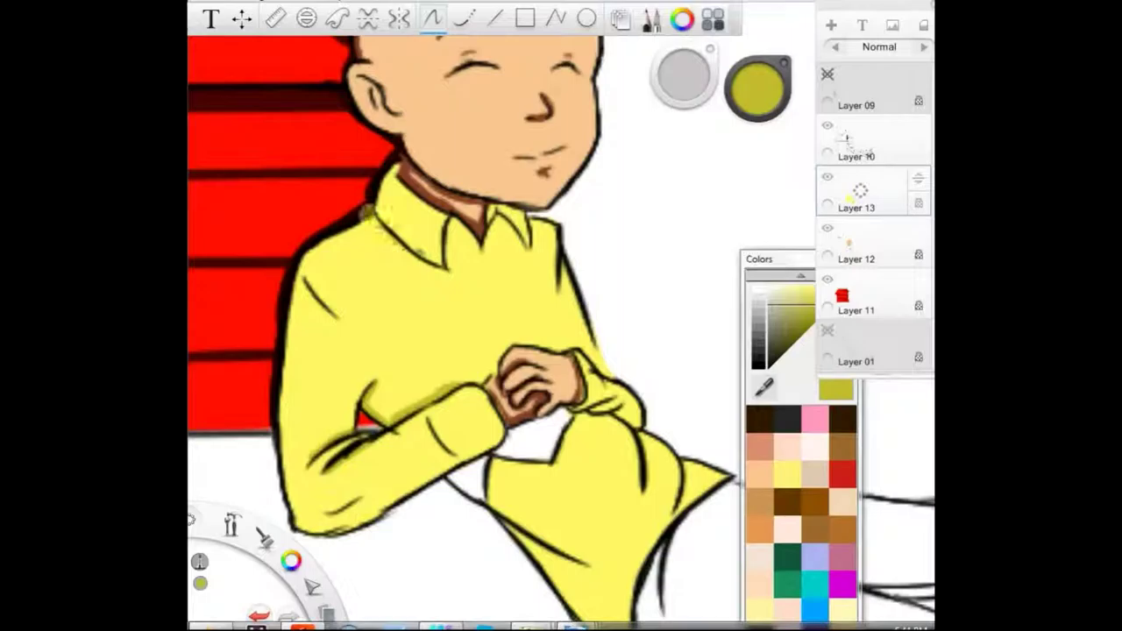
left_click_drag(379, 220, 446, 268)
left_click_drag(452, 225, 447, 267)
mouse_move(491, 217)
left_mouse_down()
mouse_move(484, 247)
mouse_move(512, 235)
mouse_move(532, 245)
left_mouse_up()
mouse_move(556, 291)
left_mouse_down()
mouse_move(607, 375)
mouse_move(566, 328)
mouse_move(591, 356)
left_mouse_up()
Deepen the shadows on the shirt's sleeve, back edge and lower hem with olive (R 121, G 117, B 28)
left_click(759, 364)
left_click(763, 387)
left_click(422, 407)
mouse_move(429, 417)
left_mouse_down()
mouse_move(456, 454)
mouse_move(351, 531)
left_mouse_up()
left_click_drag(328, 308, 288, 382)
mouse_move(305, 279)
left_mouse_down()
mouse_move(289, 377)
mouse_move(286, 353)
left_mouse_up()
left_click_drag(307, 304, 284, 360)
mouse_move(506, 481)
left_mouse_down()
mouse_move(561, 605)
mouse_move(509, 526)
mouse_move(641, 438)
mouse_move(585, 441)
mouse_move(645, 426)
mouse_move(582, 356)
left_mouse_up()
key("space")
left_click_drag(617, 433, 497, 365)
mouse_move(587, 405)
left_mouse_down()
mouse_move(559, 438)
mouse_move(513, 574)
mouse_move(448, 535)
mouse_move(443, 517)
mouse_move(521, 501)
mouse_move(456, 548)
mouse_move(517, 518)
left_mouse_up()
left_click_drag(412, 321, 488, 382)
Add a layer for the trousers below the shirt layer and paint the gap beneath the boy's hands near-black
left_click_drag(808, 263, 774, 240)
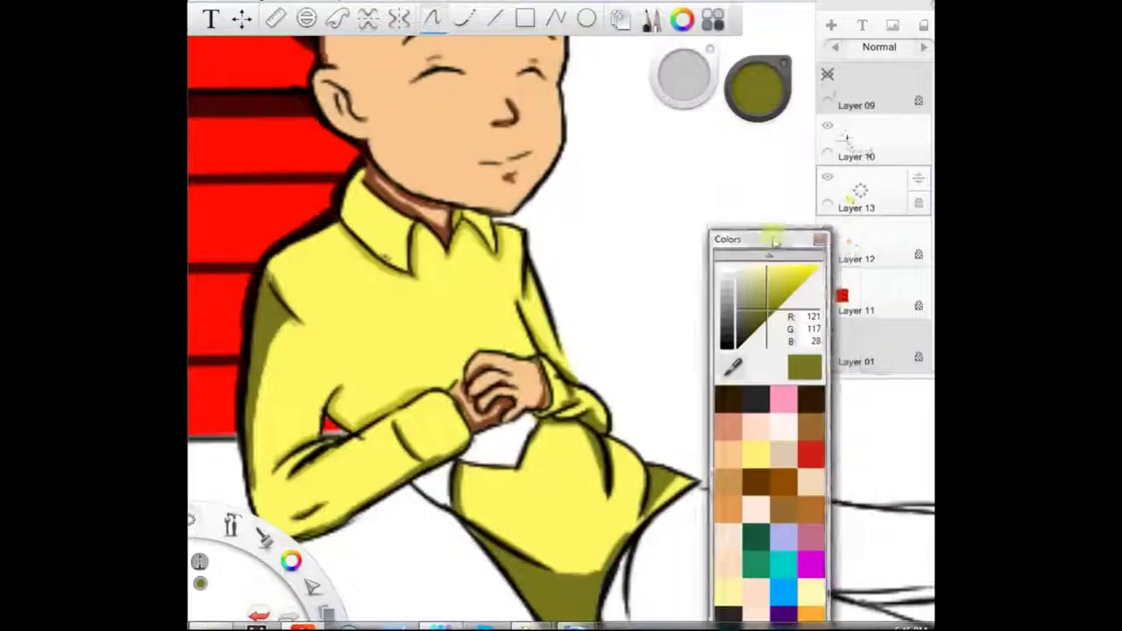
left_click(881, 243)
left_click(831, 26)
left_click(755, 394)
left_click_drag(421, 483, 452, 498)
mouse_move(474, 399)
left_mouse_down()
mouse_move(533, 416)
mouse_move(429, 476)
mouse_move(444, 496)
mouse_move(498, 445)
mouse_move(514, 478)
left_mouse_up()
key("ctrl+z")
Outline the inside of both trouser legs in near-black and fill them
key("space")
left_click_drag(470, 365, 171, 188)
mouse_move(361, 285)
left_mouse_down()
mouse_move(285, 382)
mouse_move(430, 463)
mouse_move(577, 497)
mouse_move(706, 546)
mouse_move(379, 288)
mouse_move(754, 305)
mouse_move(816, 321)
left_mouse_up()
mouse_move(501, 378)
left_mouse_down()
mouse_move(716, 369)
mouse_move(862, 414)
mouse_move(608, 426)
mouse_move(762, 491)
mouse_move(869, 498)
mouse_move(880, 512)
mouse_move(860, 503)
mouse_move(836, 525)
mouse_move(853, 570)
left_mouse_up()
left_click_drag(680, 531, 859, 581)
left_click_drag(574, 372, 496, 376)
left_click_drag(529, 299, 427, 299)
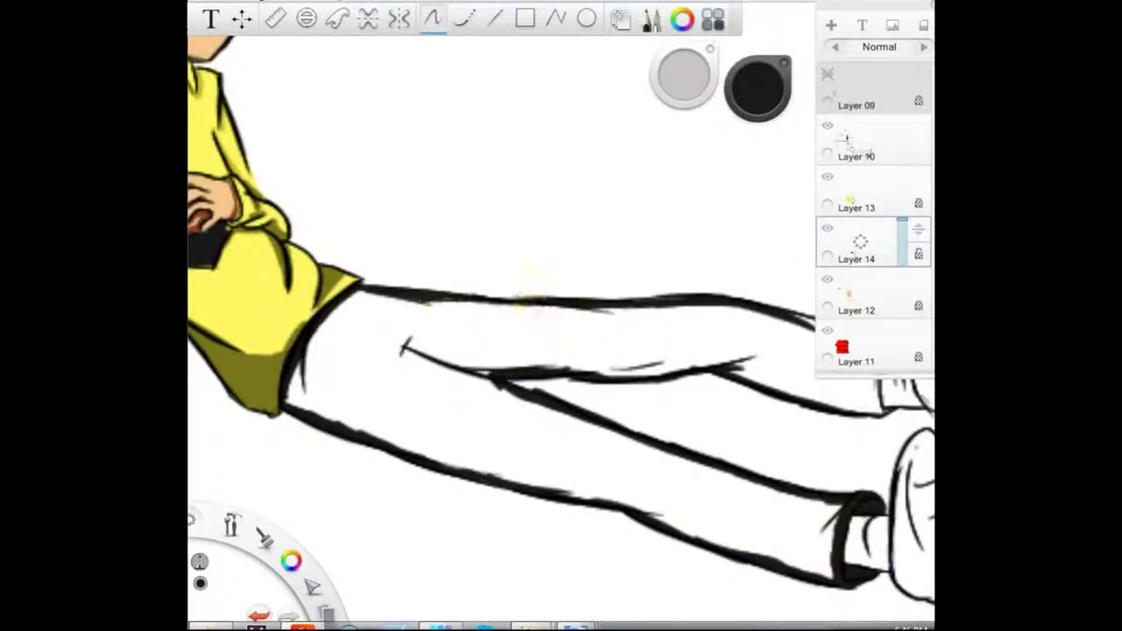
left_click_drag(604, 261, 348, 263)
mouse_move(549, 322)
left_mouse_down()
mouse_move(638, 347)
mouse_move(622, 419)
left_mouse_up()
left_click(543, 368)
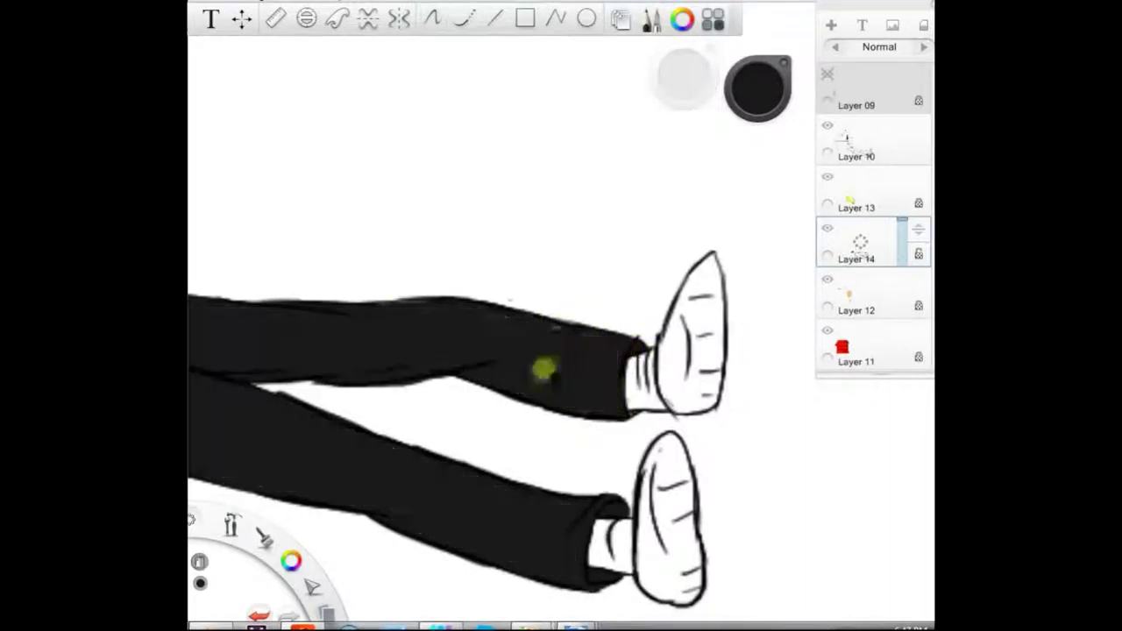
Paint black fold shadows along the lower edges, knees and cuffs of the trousers
left_click(618, 449)
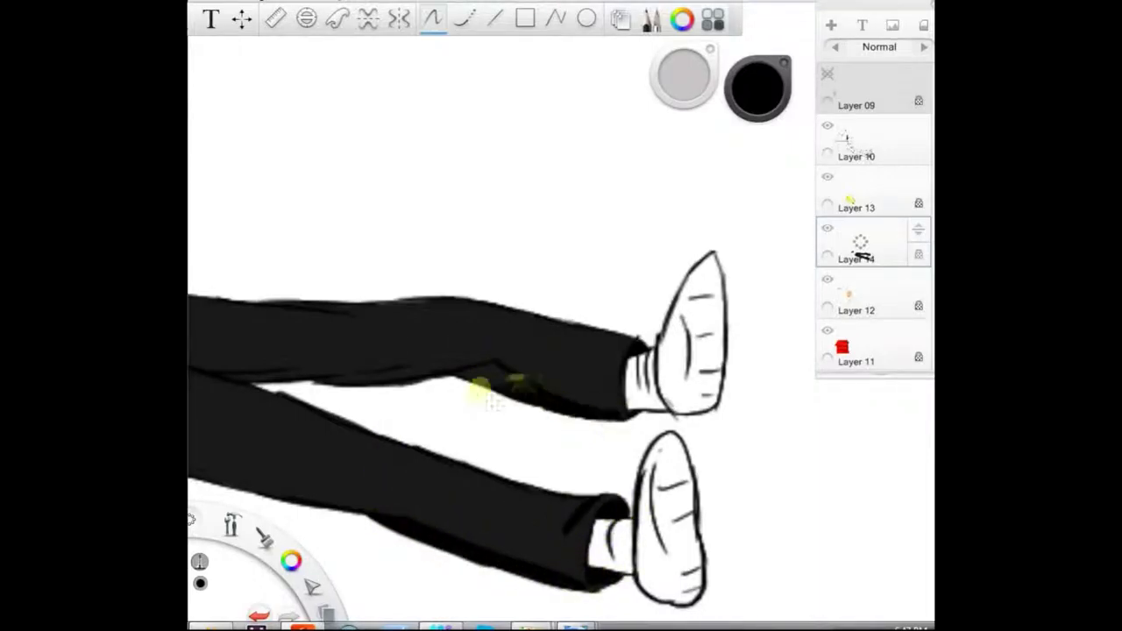
key("space")
left_click_drag(357, 247, 543, 258)
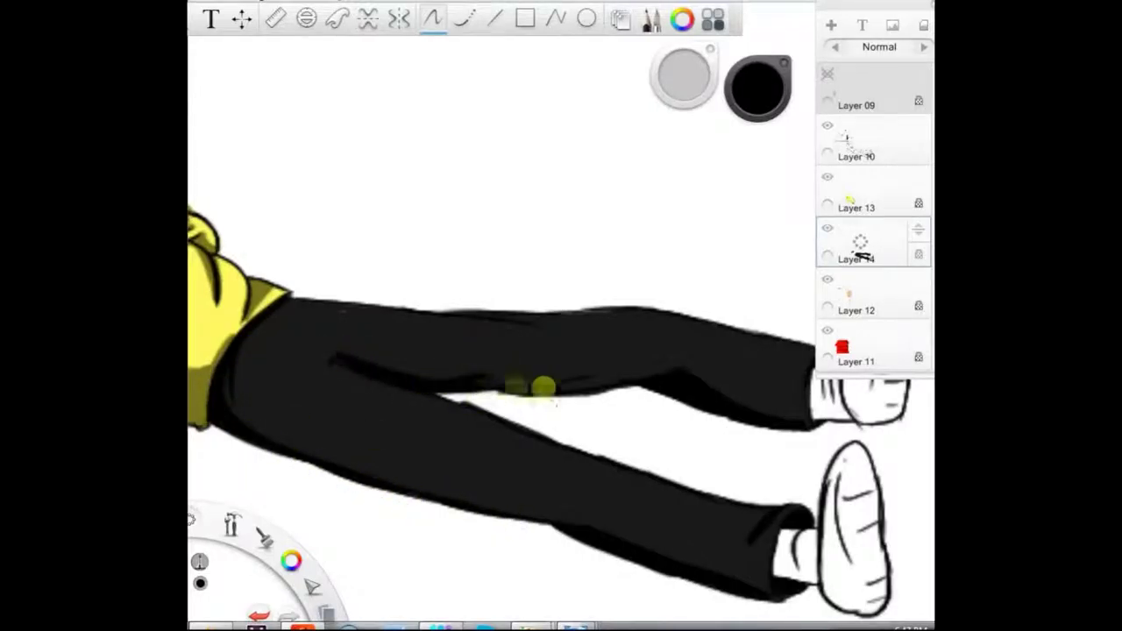
Paint both socks light yellow on the shirt's layer and shade them with a darker yellow
key("space")
left_click_drag(470, 242, 458, 344)
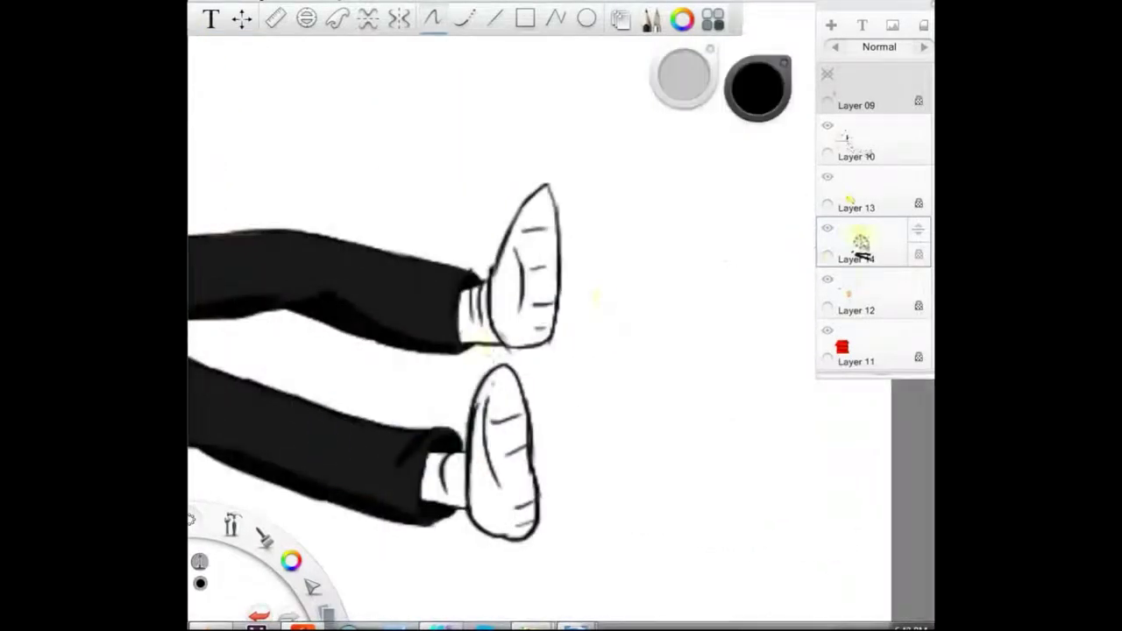
left_click(860, 195)
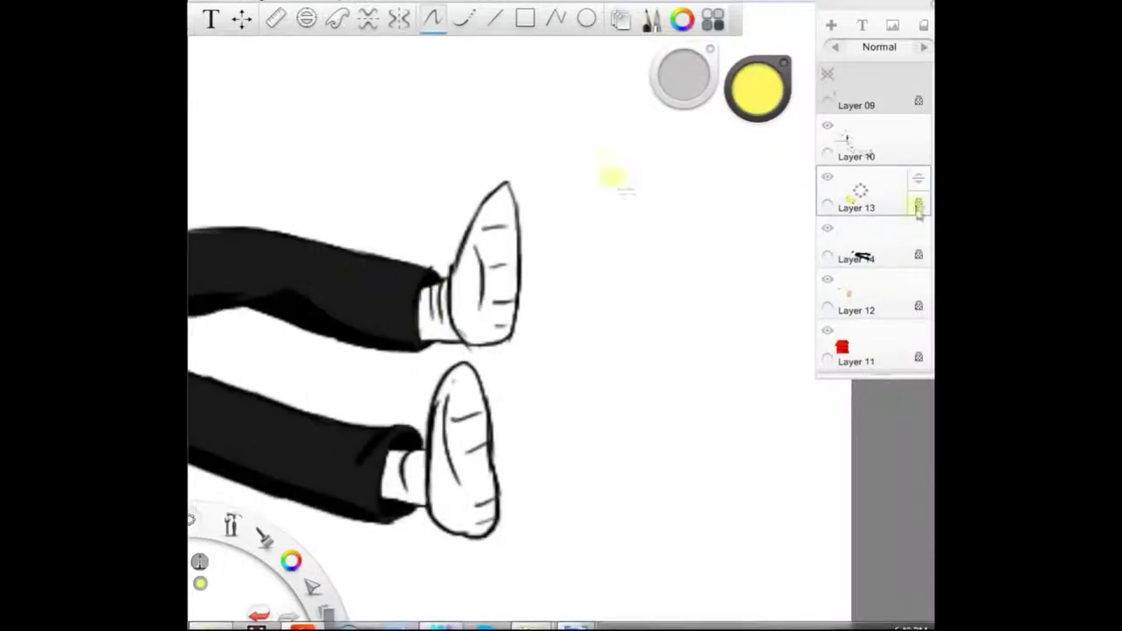
left_click_drag(432, 290, 419, 331)
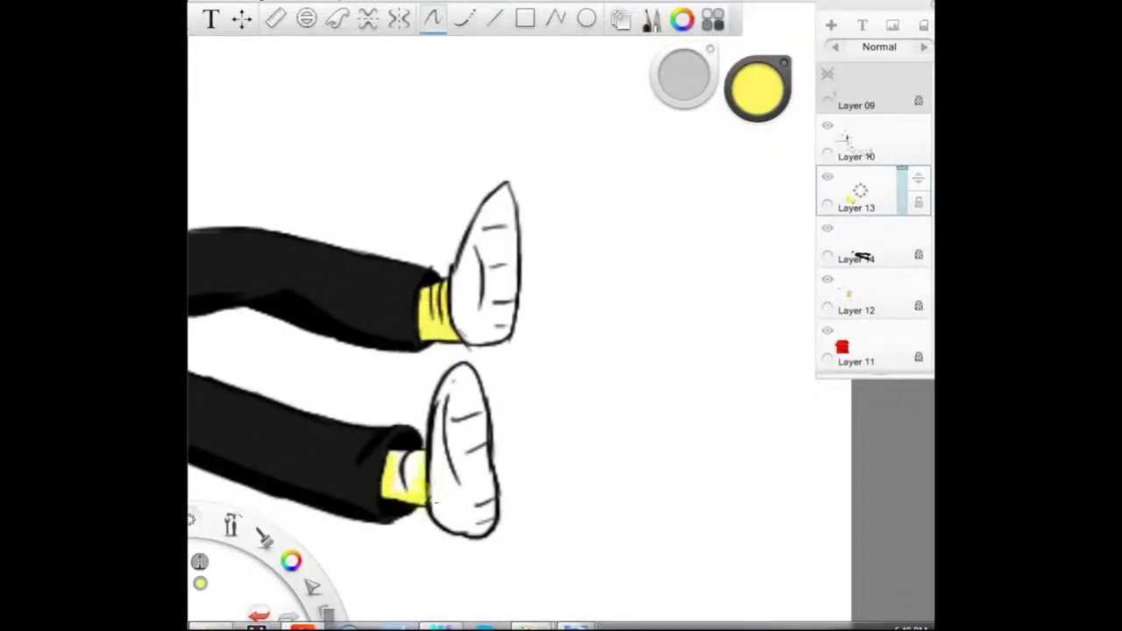
left_click_drag(386, 497, 405, 518)
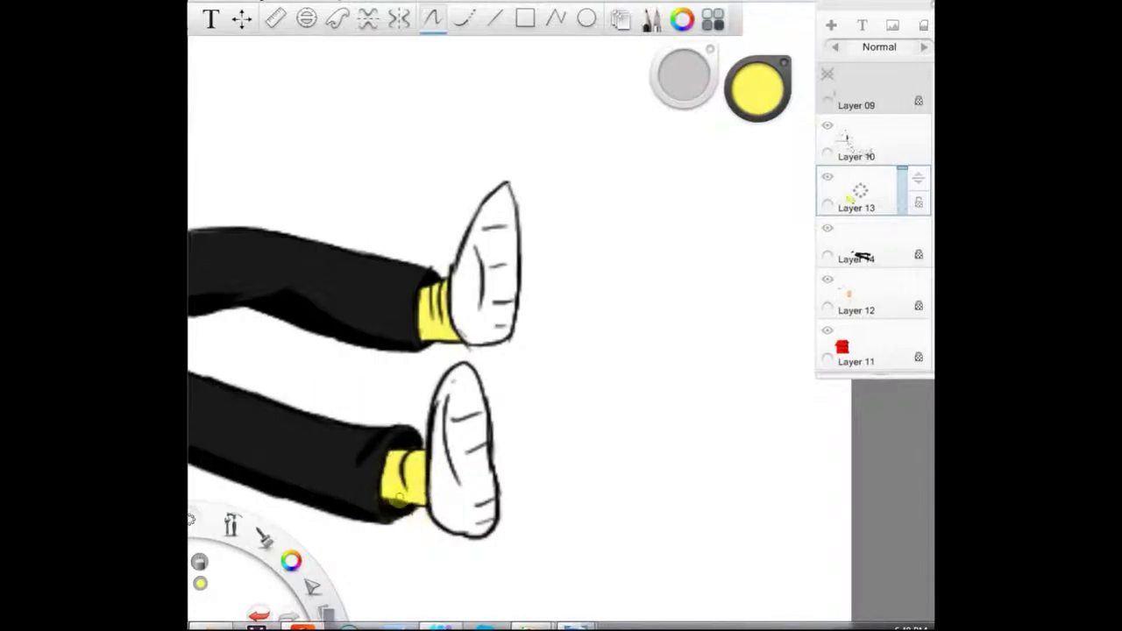
left_click_drag(757, 89, 758, 127)
mouse_move(458, 337)
left_mouse_down()
mouse_move(424, 298)
mouse_move(454, 337)
left_mouse_up()
Add a layer for the shoes beneath the trousers layer and paint both shoes brown
left_click(855, 298)
left_click(831, 25)
mouse_move(758, 88)
left_mouse_down()
mouse_move(757, 114)
mouse_move(735, 89)
left_mouse_up()
mouse_move(504, 189)
left_mouse_down()
mouse_move(470, 265)
mouse_move(480, 347)
left_mouse_up()
mouse_move(509, 281)
left_mouse_down()
mouse_move(511, 195)
mouse_move(493, 326)
left_mouse_up()
mouse_move(458, 372)
left_mouse_down()
mouse_move(445, 394)
mouse_move(454, 532)
mouse_move(473, 377)
mouse_move(474, 524)
left_mouse_up()
Paint the shoe soles dark brown and shade the lower edges of the shoes with a deeper brown
left_click_drag(759, 88, 758, 114)
mouse_move(502, 193)
left_mouse_down()
mouse_move(480, 315)
mouse_move(505, 351)
mouse_move(509, 253)
mouse_move(480, 228)
left_mouse_up()
left_click(919, 305)
mouse_move(463, 371)
left_mouse_down()
mouse_move(451, 450)
mouse_move(479, 506)
mouse_move(486, 487)
mouse_move(453, 384)
mouse_move(481, 510)
left_mouse_up()
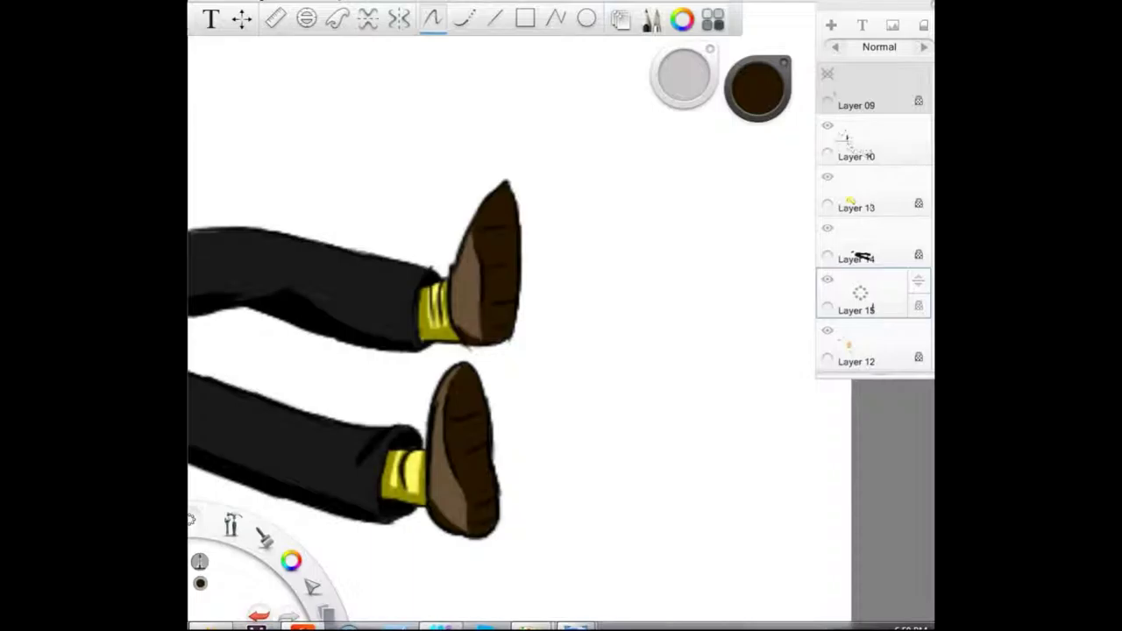
left_click(480, 317, "alt")
left_click_drag(478, 498, 479, 544)
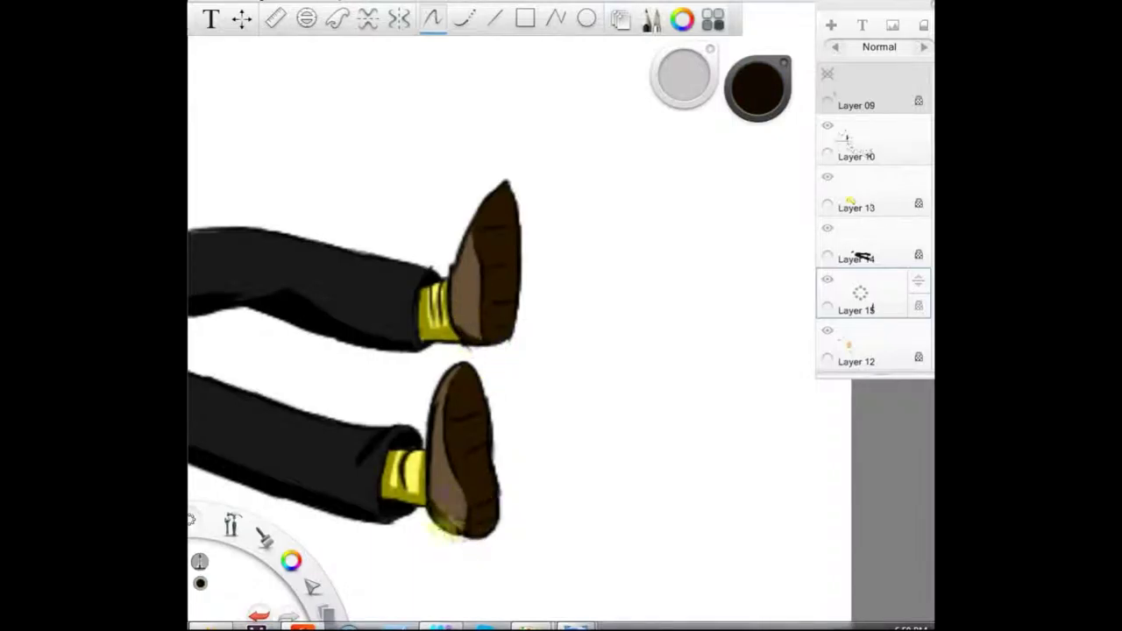
Add a background layer beneath the doghouse layer and fill it with green
key("space")
mouse_move(501, 267)
left_mouse_down()
mouse_move(568, 213)
mouse_move(595, 274)
mouse_move(529, 280)
mouse_move(545, 298)
left_mouse_up()
scroll(870, 266, "down", 2)
left_click(871, 345)
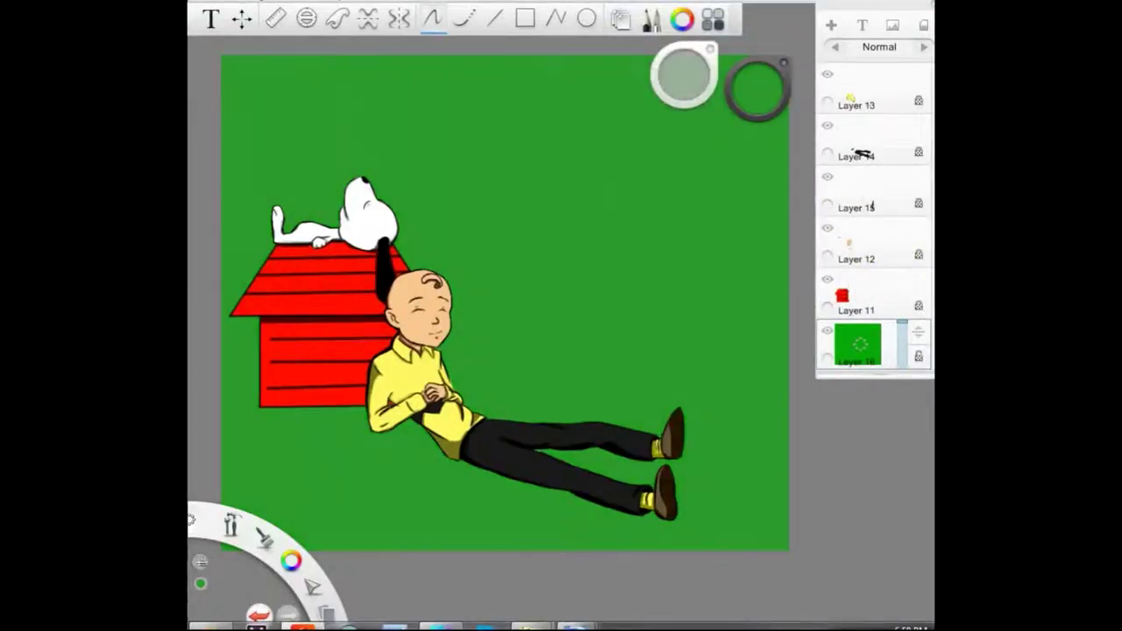
Airbrush the upper part of the background white with a soft cream tint as sky
mouse_move(383, 166)
left_mouse_down()
mouse_move(468, 166)
mouse_move(453, 82)
mouse_move(672, 248)
mouse_move(316, 83)
mouse_move(509, 120)
mouse_move(543, 167)
left_mouse_up()
left_click(757, 89)
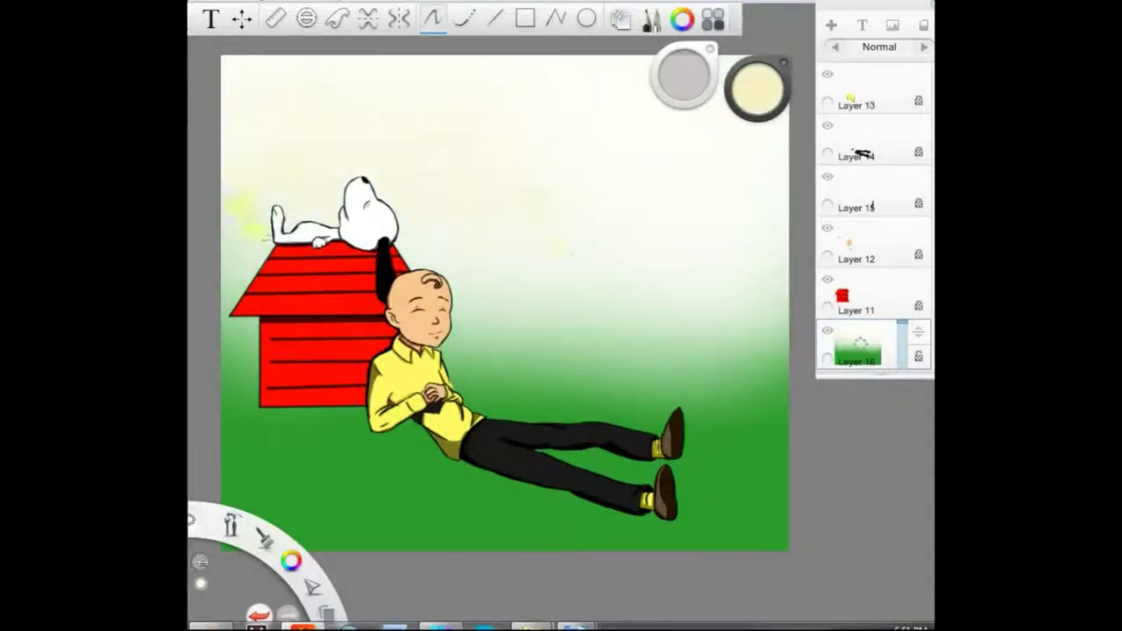
left_click_drag(293, 164, 667, 293)
Blend the horizon softly and airbrush darker green shading over the grass
left_click(757, 89)
left_click_drag(754, 294, 491, 302)
left_click(758, 90)
mouse_move(232, 427)
left_mouse_down()
mouse_move(254, 438)
mouse_move(540, 437)
mouse_move(609, 377)
mouse_move(745, 368)
left_mouse_up()
Add a new top layer and draw black grass blades along the doghouse's base and beneath the boy's body and legs
scroll(868, 131, "up", 3)
left_click(868, 89)
left_click(831, 25)
left_click_drag(758, 89, 758, 132)
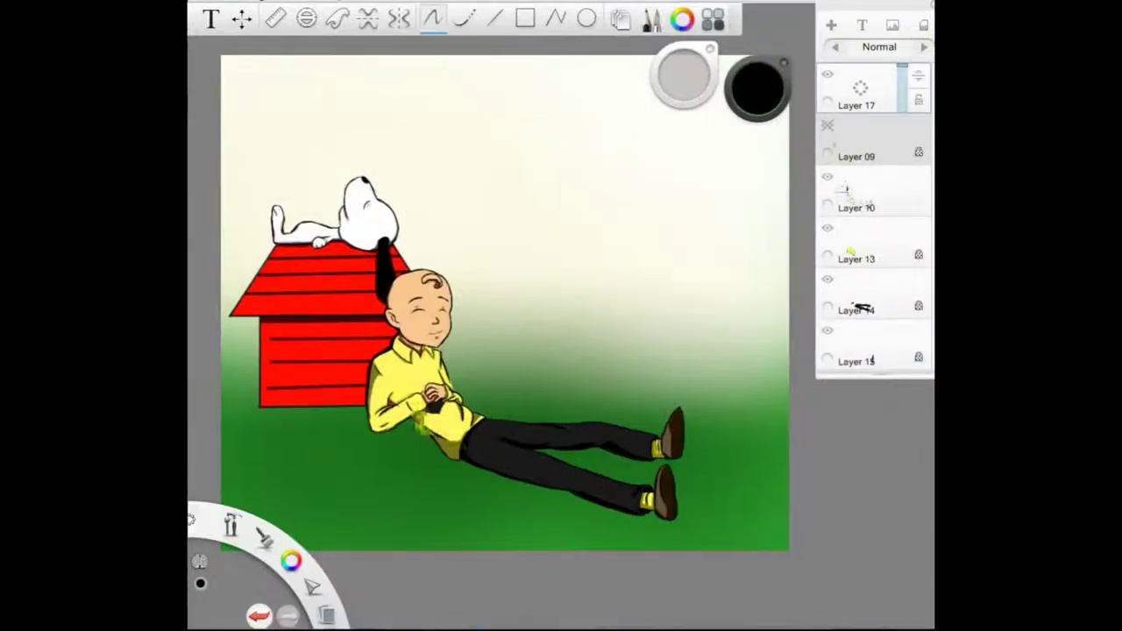
left_click_drag(553, 486, 623, 517)
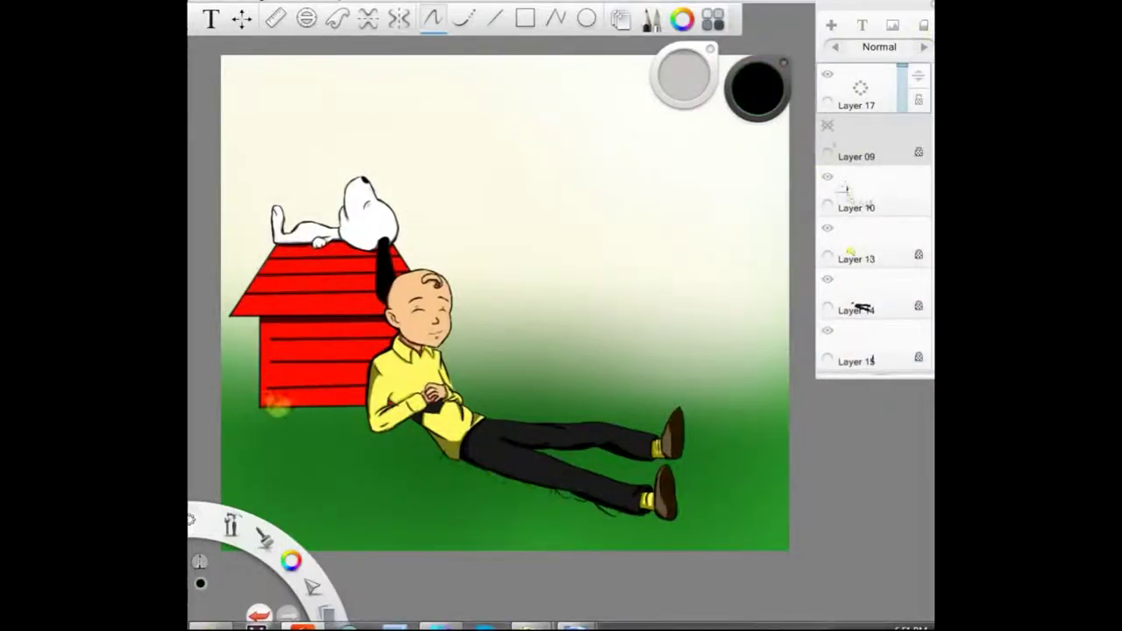
left_click_drag(318, 405, 367, 408)
left_click_drag(225, 403, 257, 409)
left_click_drag(449, 466, 561, 489)
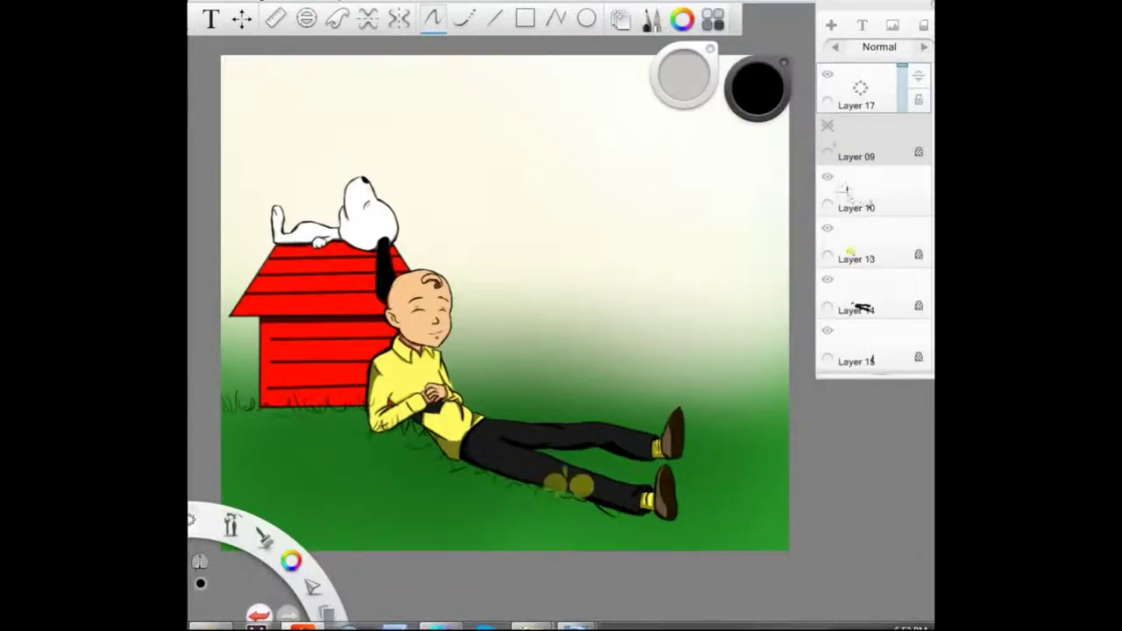